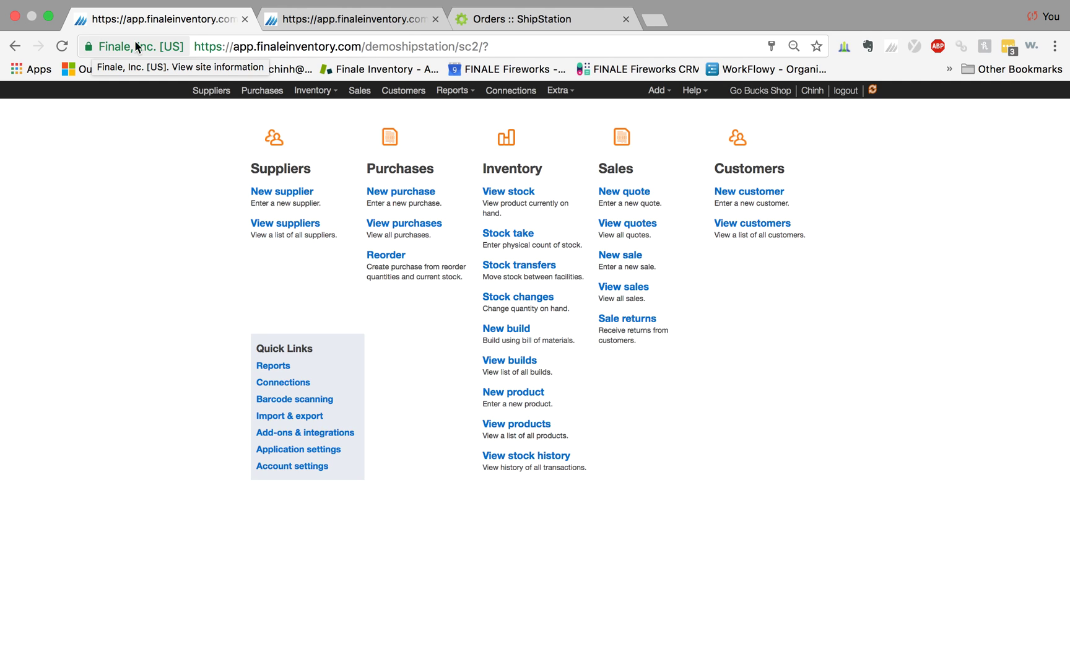
Step: Open Blue Polo Shirt from stock and check prices: 10.00 item, 8.00 VIP, 9.00 wholesale
{"action": "left_click", "coordinate": [496, 194]}
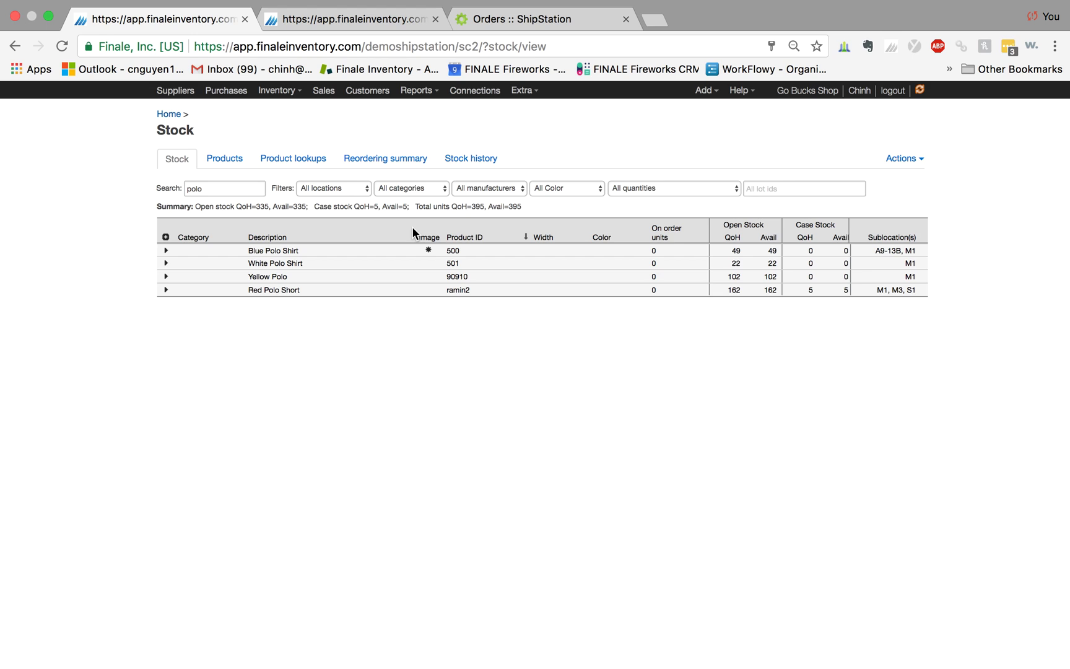
{"action": "left_click", "coordinate": [275, 252]}
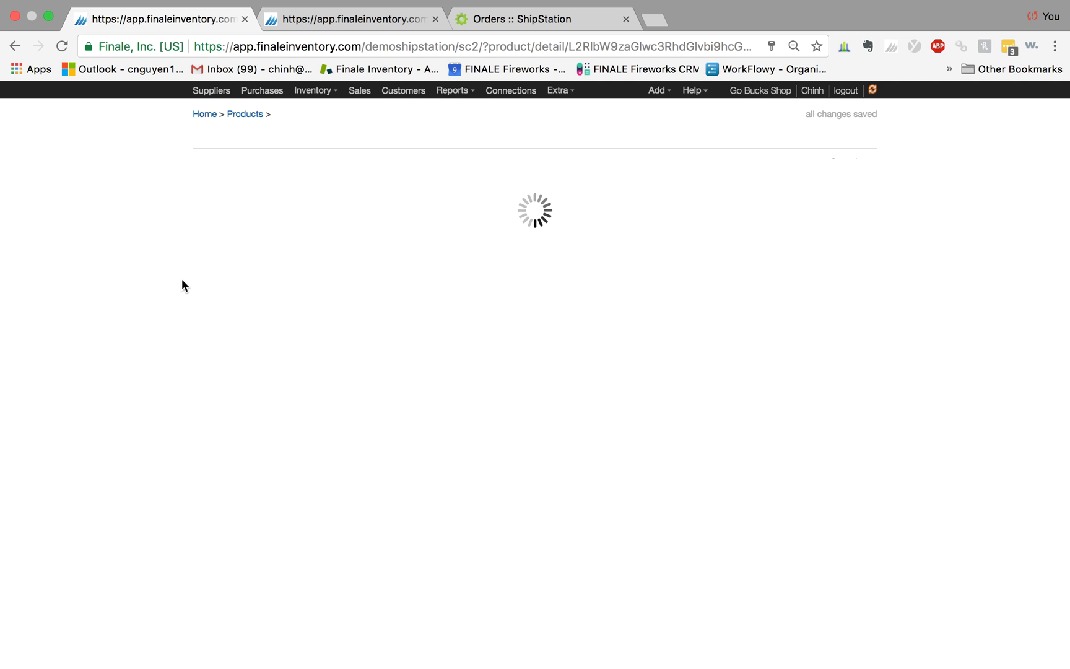
{"action": "scroll", "coordinate": [182, 284], "scroll_direction": "down", "scroll_amount": 10}
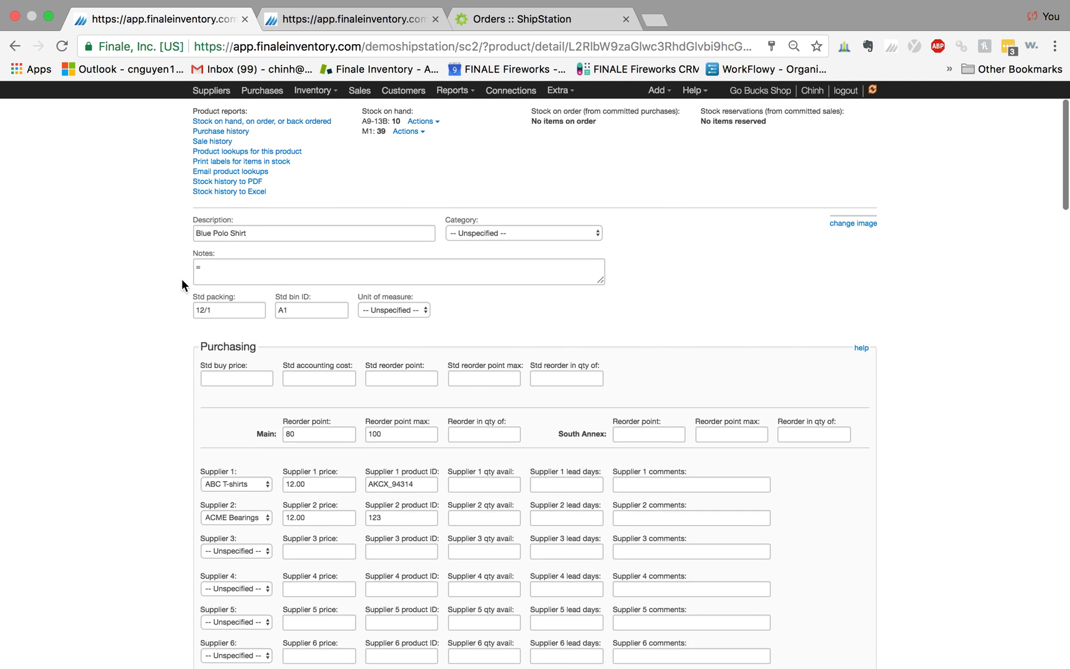
{"action": "scroll", "coordinate": [182, 284], "scroll_direction": "down", "scroll_amount": 4}
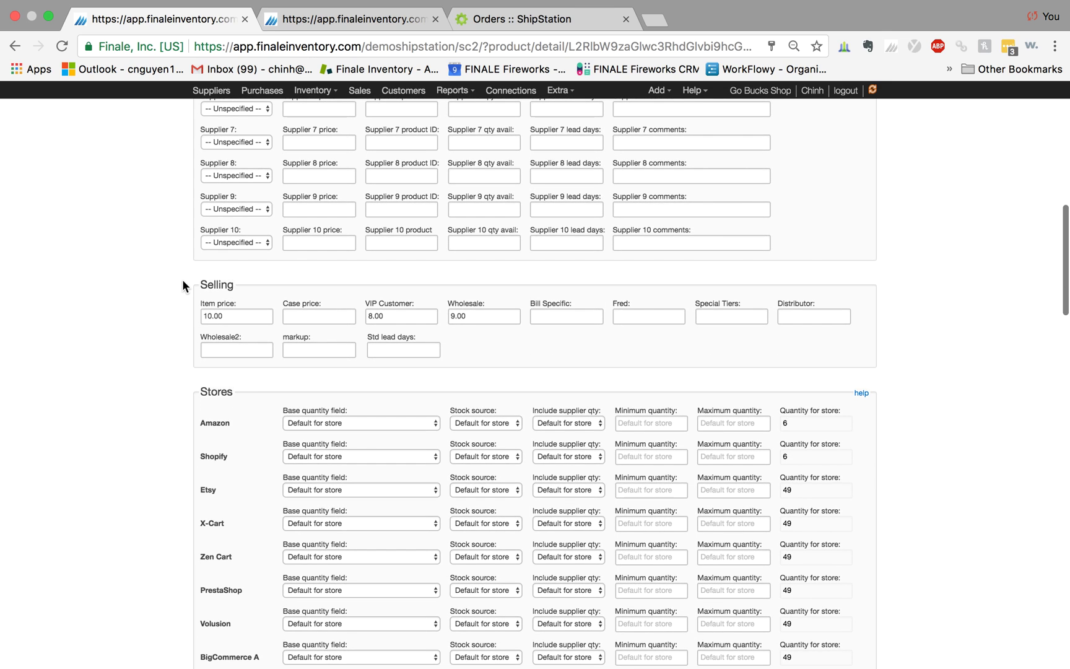
{"action": "left_click_drag", "start_coordinate": [201, 315], "coordinate": [228, 316]}
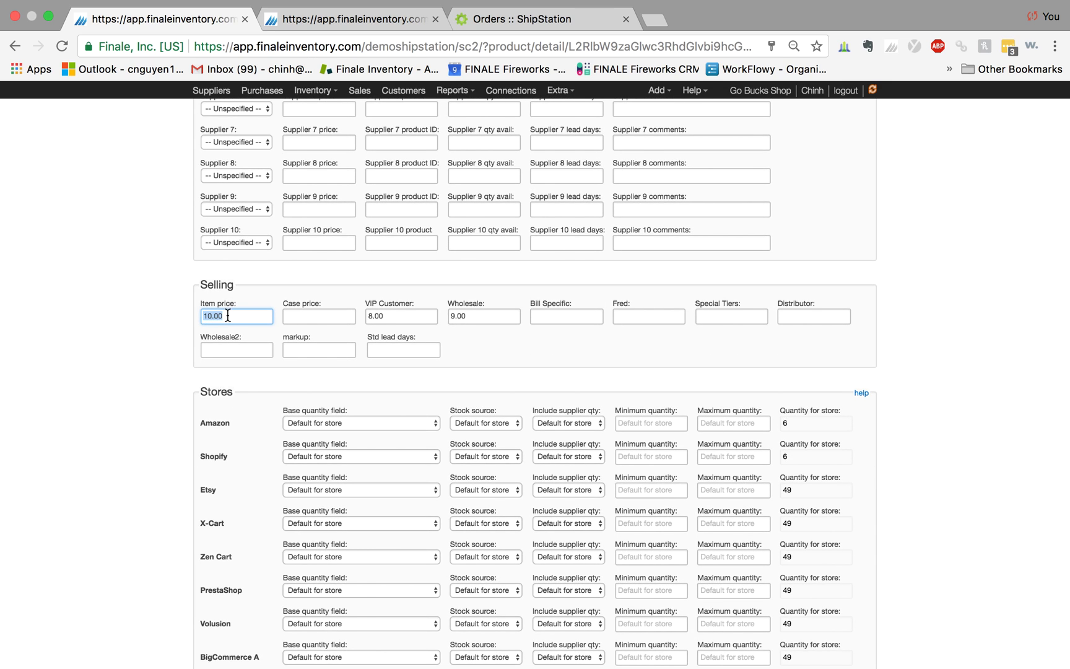
{"action": "double_click", "coordinate": [391, 316]}
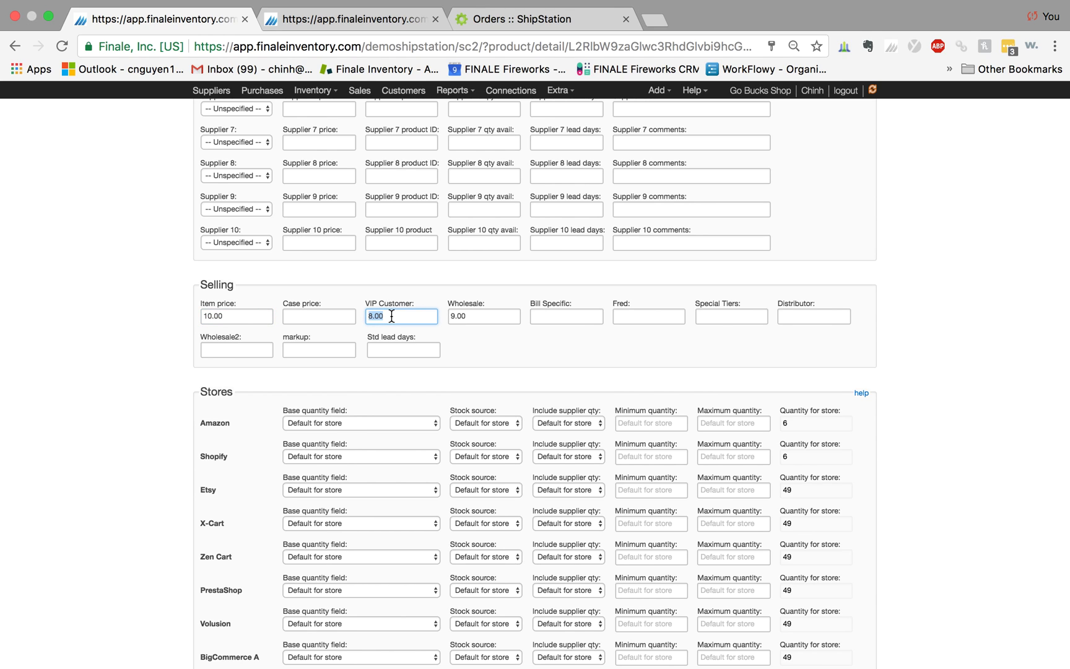
{"action": "double_click", "coordinate": [476, 317]}
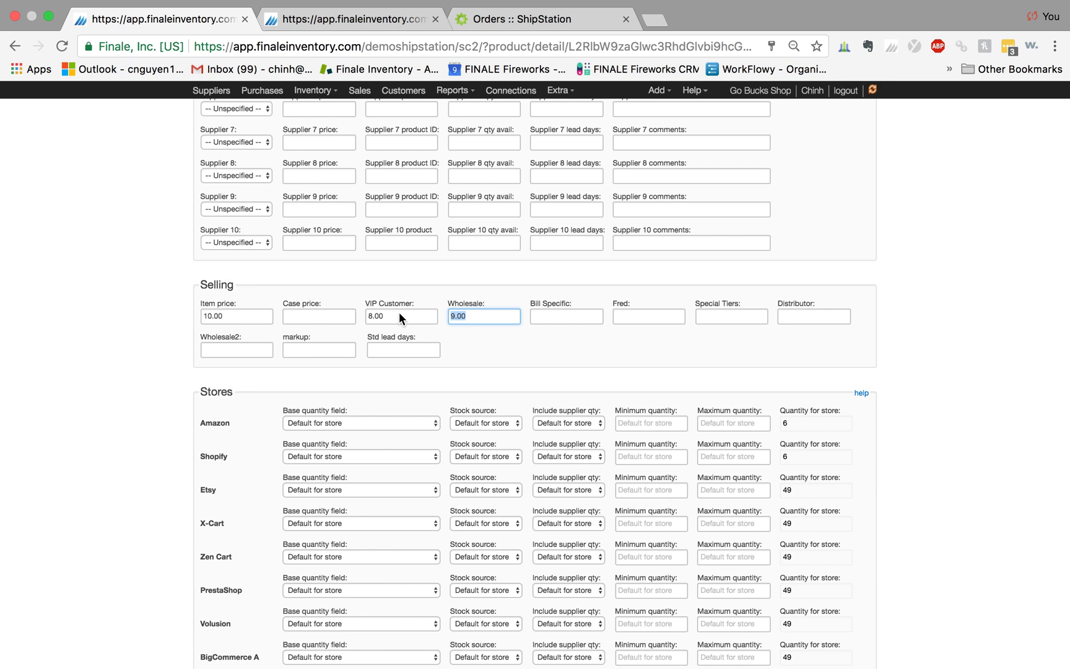
{"action": "scroll", "coordinate": [394, 314], "scroll_direction": "up", "scroll_amount": 10}
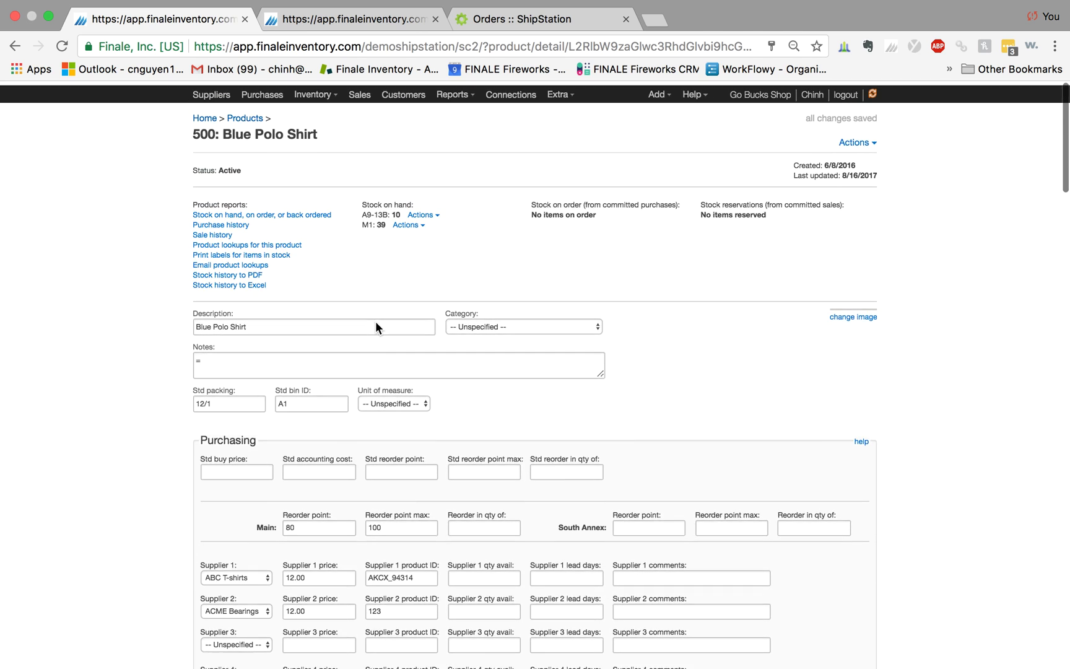
Step: Start a new sale order with the system ID for the customer, source Phone, Priority Mail shipping
{"action": "left_click", "coordinate": [205, 118]}
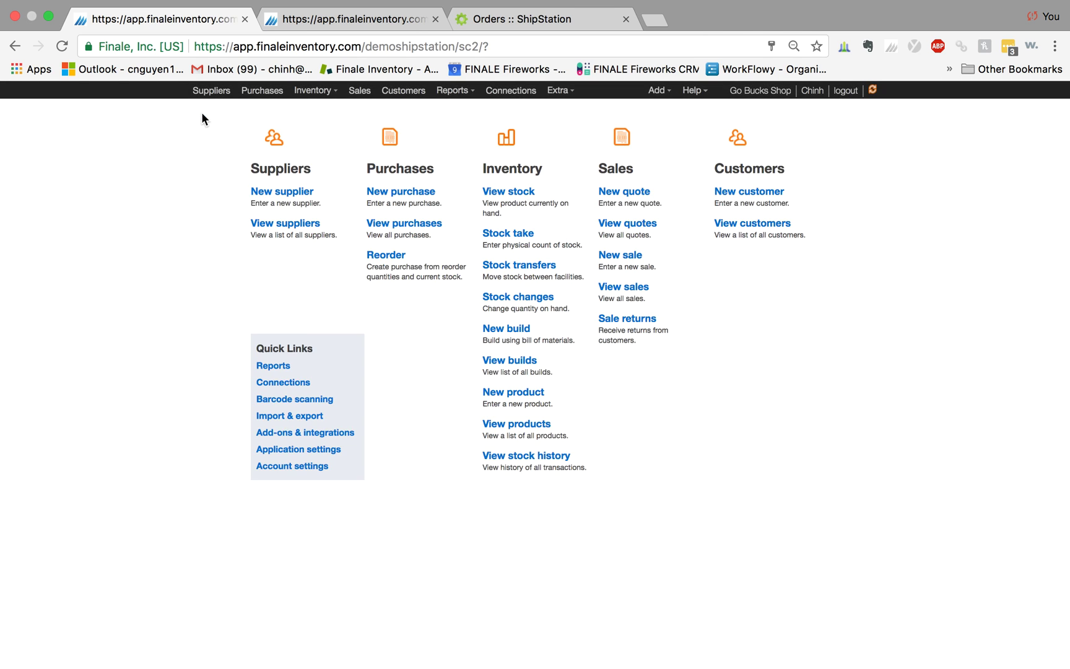
{"action": "left_click", "coordinate": [611, 254]}
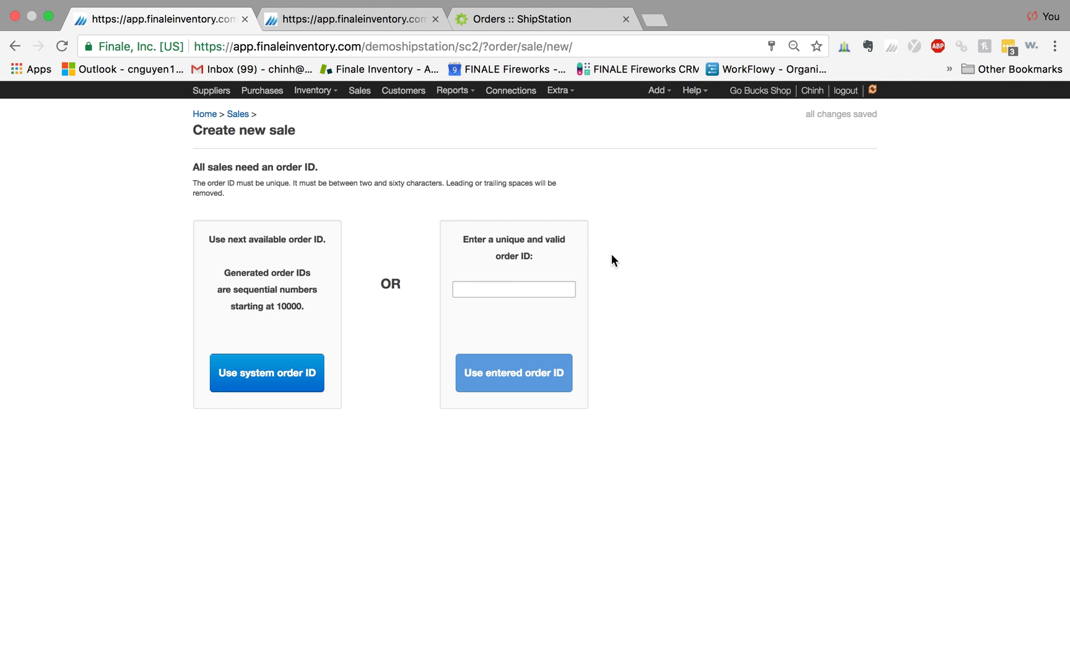
{"action": "left_click", "coordinate": [261, 377]}
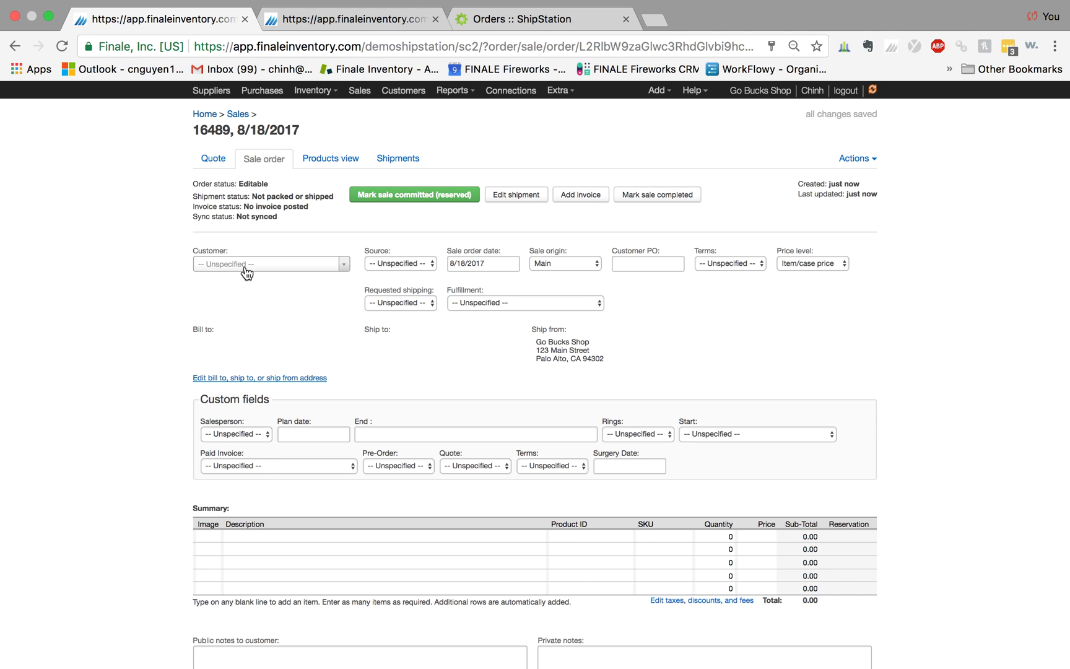
{"action": "left_click", "coordinate": [247, 265]}
{"action": "type", "text": "steve"}
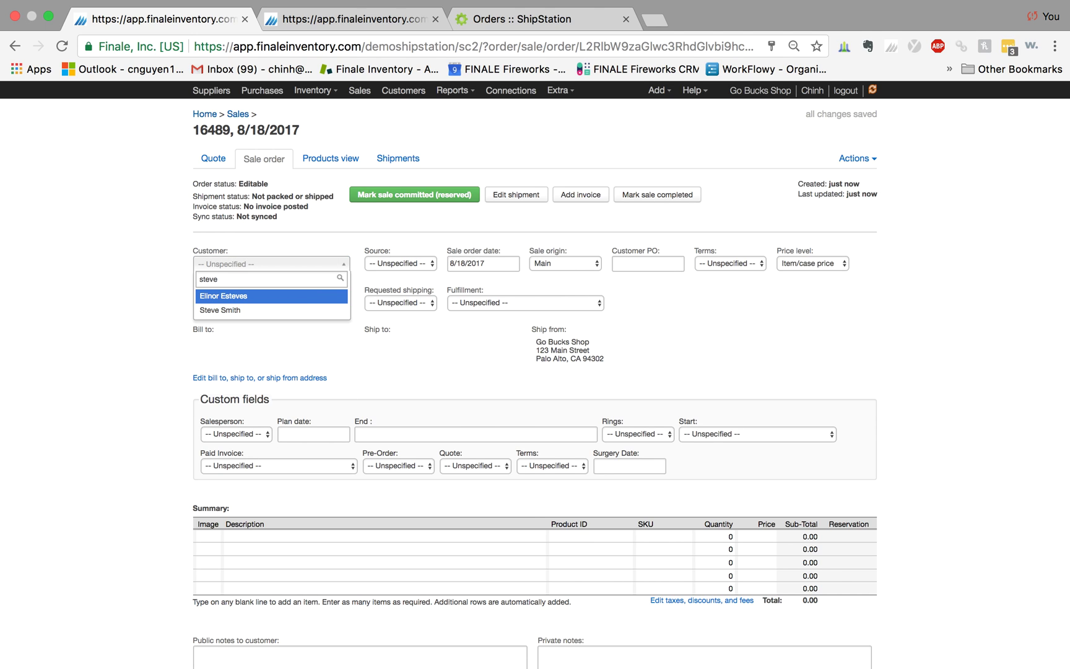
{"action": "key", "text": "Down"}
{"action": "key", "text": "Return"}
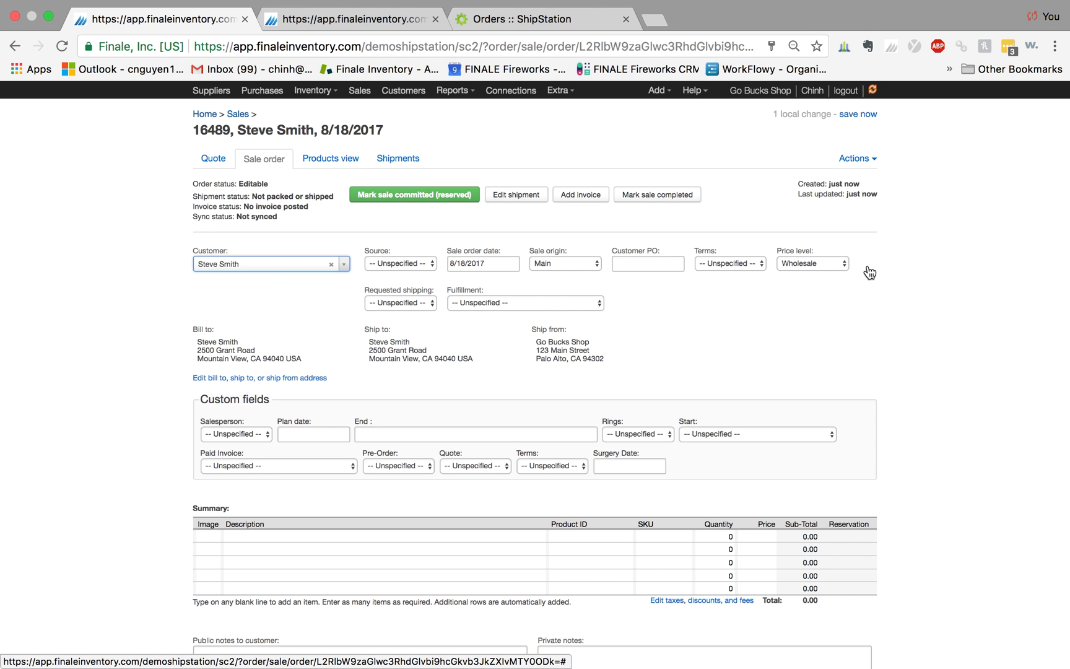
{"action": "left_click", "coordinate": [432, 262]}
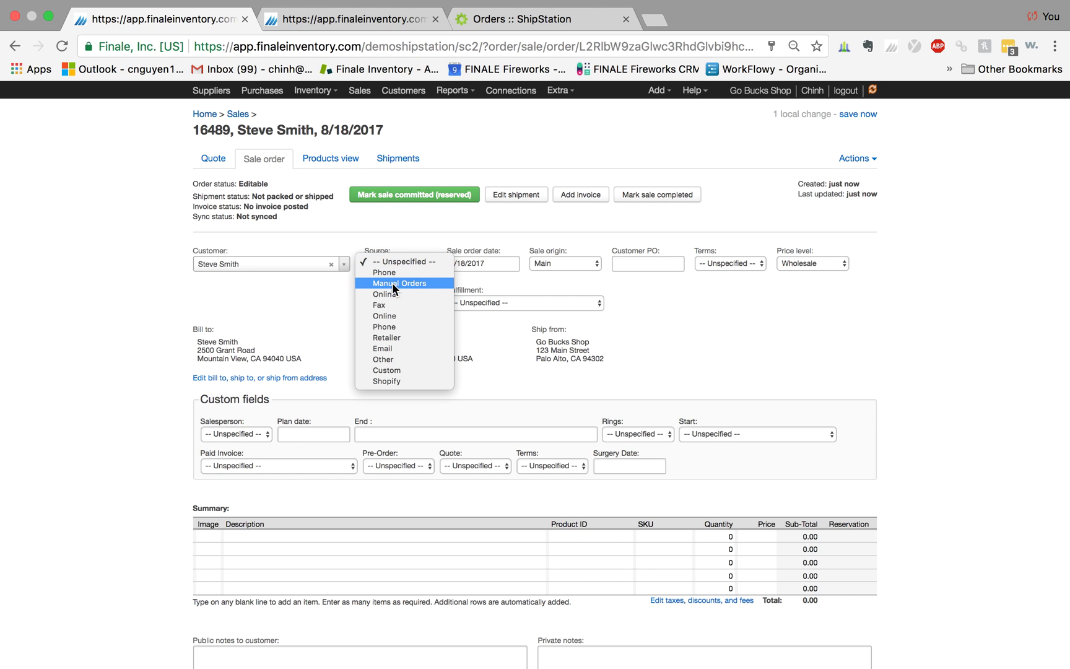
{"action": "left_click", "coordinate": [389, 273]}
{"action": "left_click", "coordinate": [395, 303]}
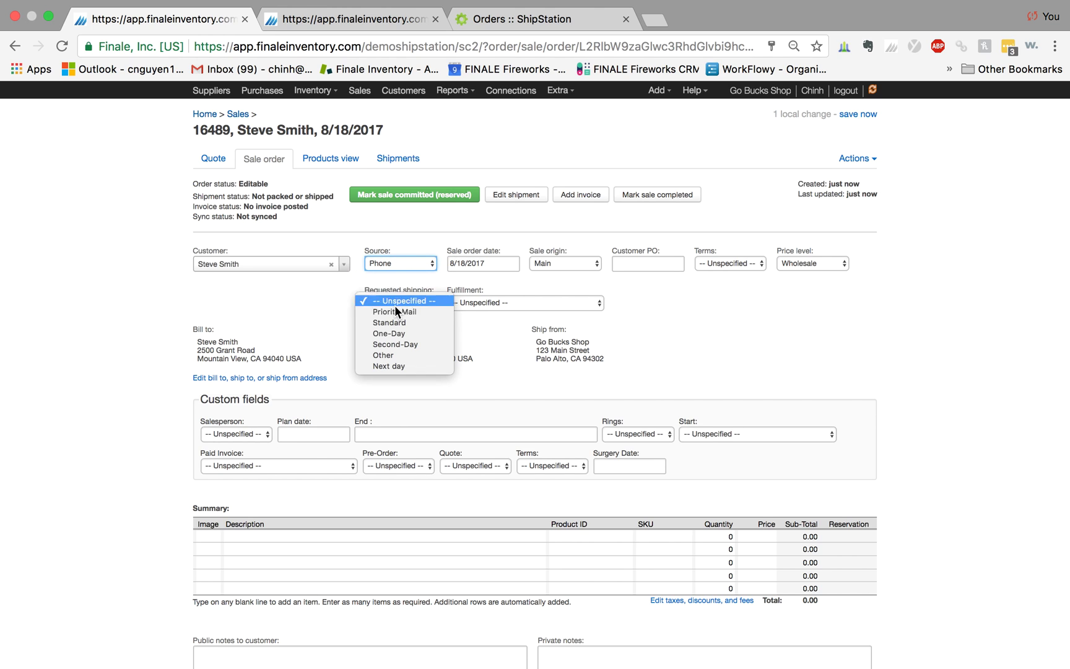
{"action": "left_click", "coordinate": [394, 310]}
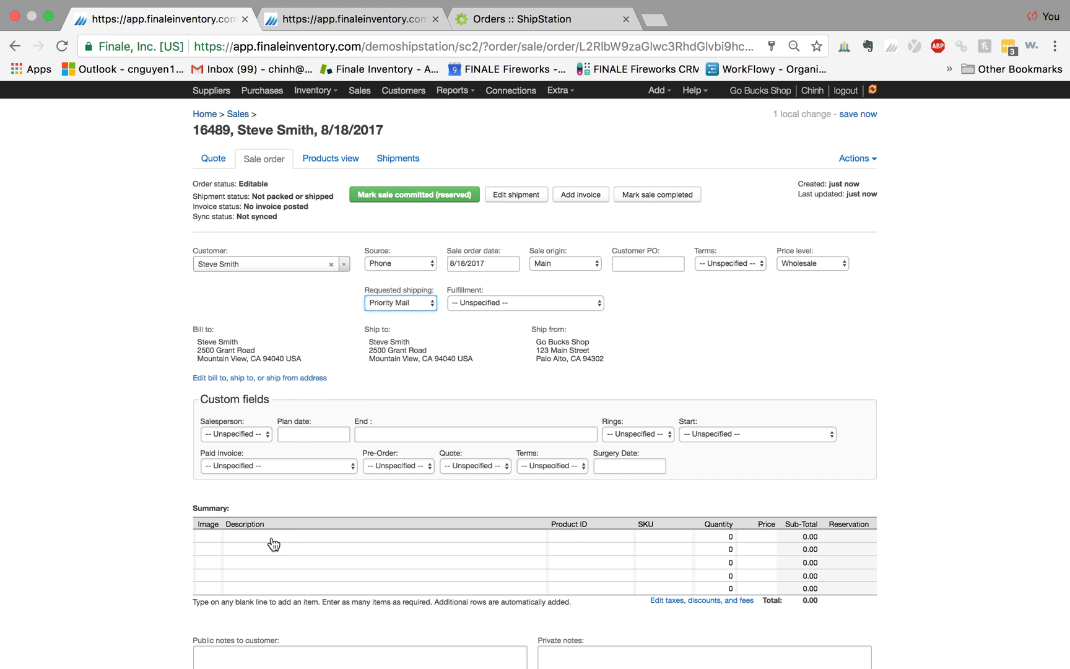
Step: Add a Blue Polo Shirt line with quantity 2, totalling 18.00
{"action": "left_click", "coordinate": [274, 543]}
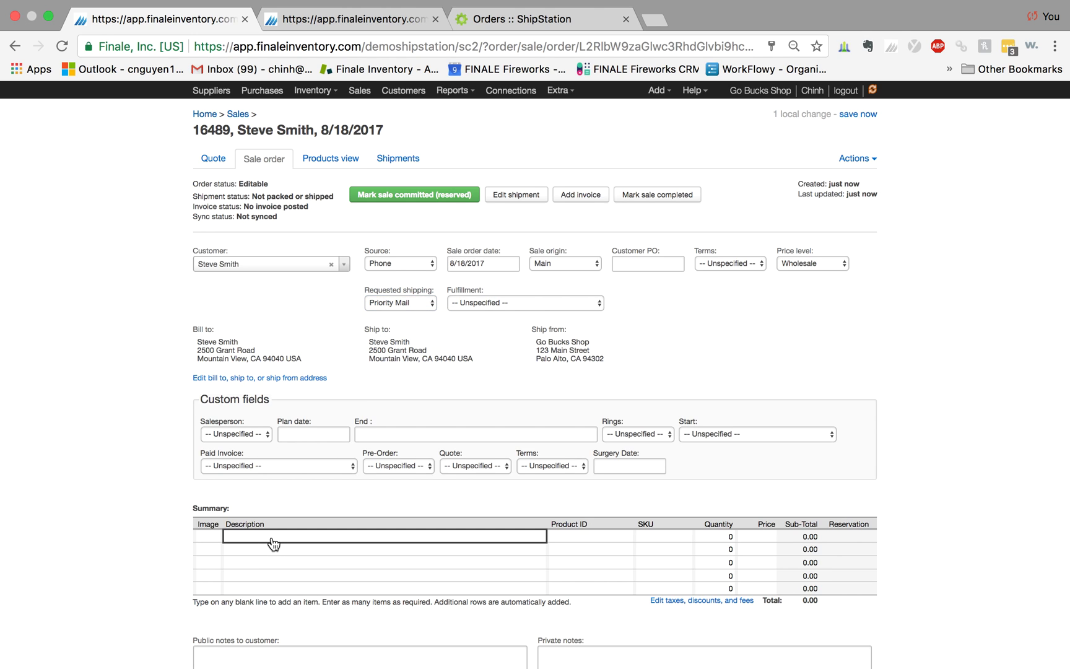
{"action": "type", "text": "blue"}
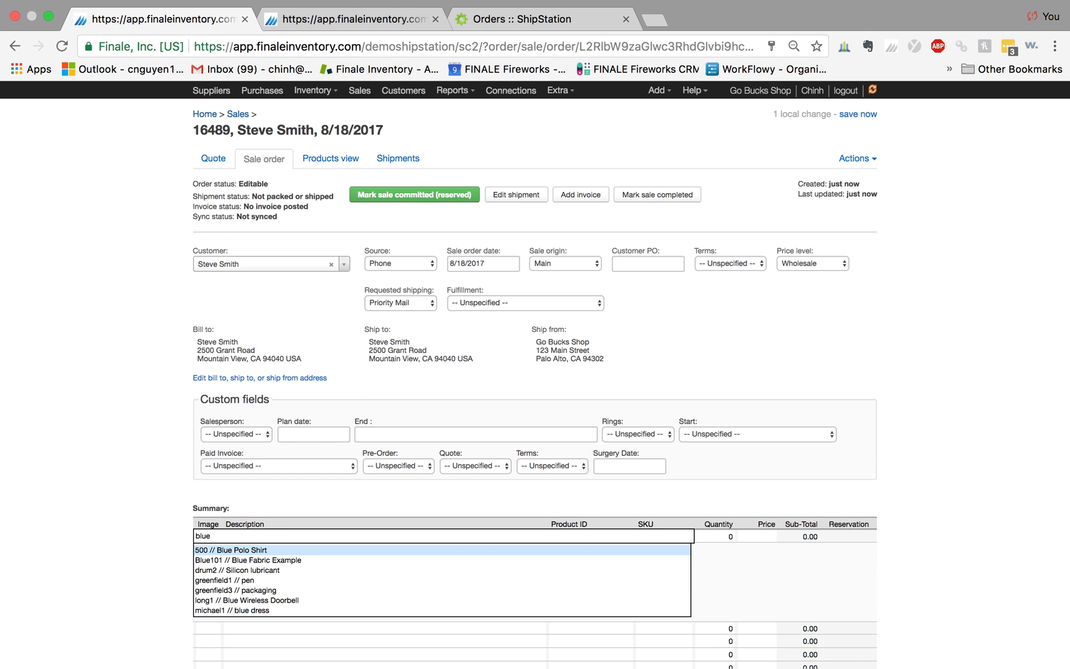
{"action": "key", "text": "Return"}
{"action": "double_click", "coordinate": [717, 537]}
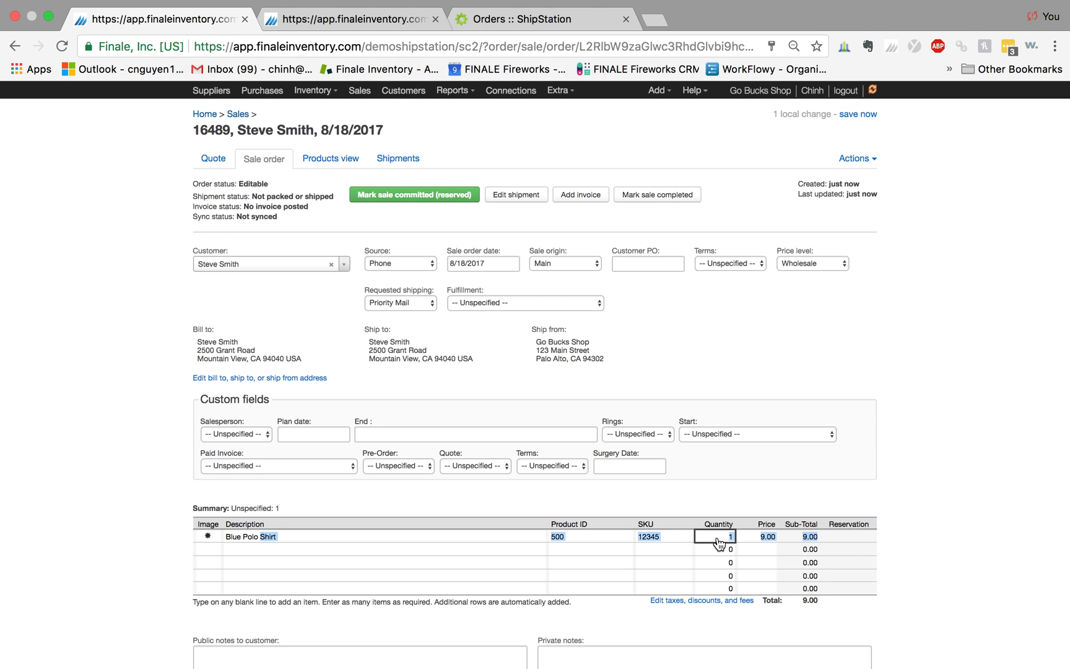
{"action": "type", "text": "2"}
{"action": "left_click", "coordinate": [1063, 522]}
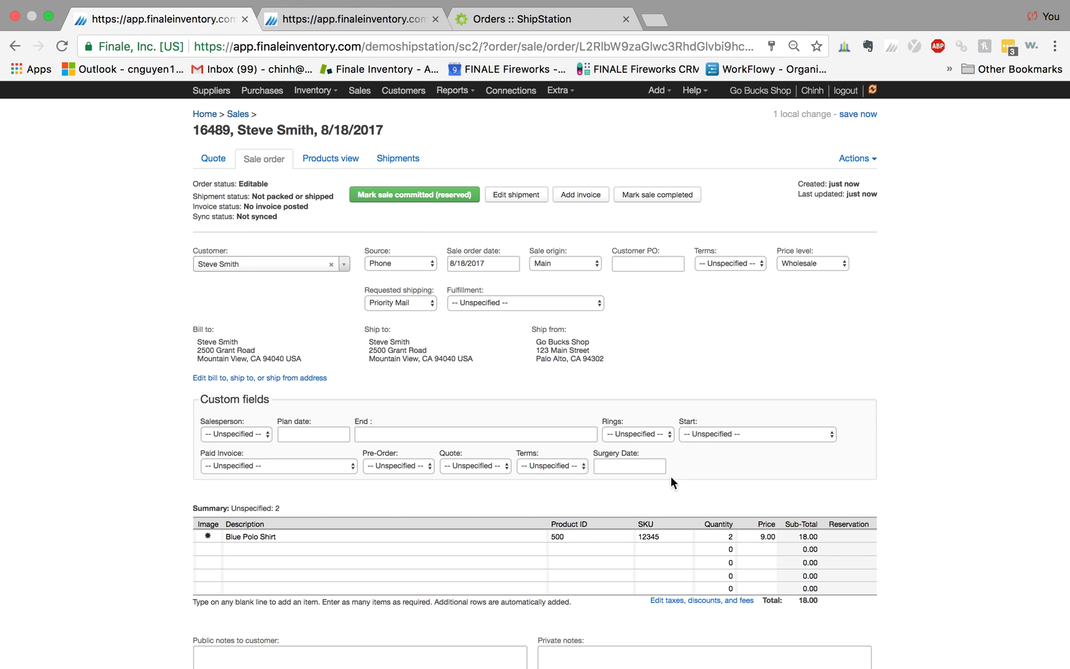
Step: Commit sale order 16489 and sync it to ShipStation from the Actions menu
{"action": "left_click", "coordinate": [404, 194]}
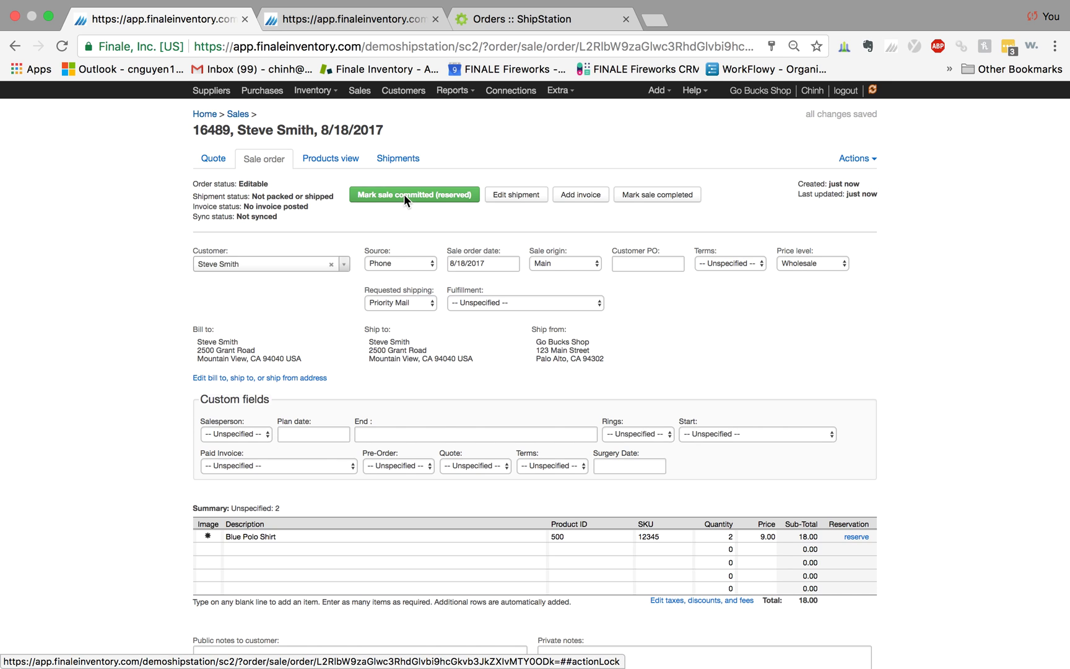
{"action": "left_click", "coordinate": [870, 160]}
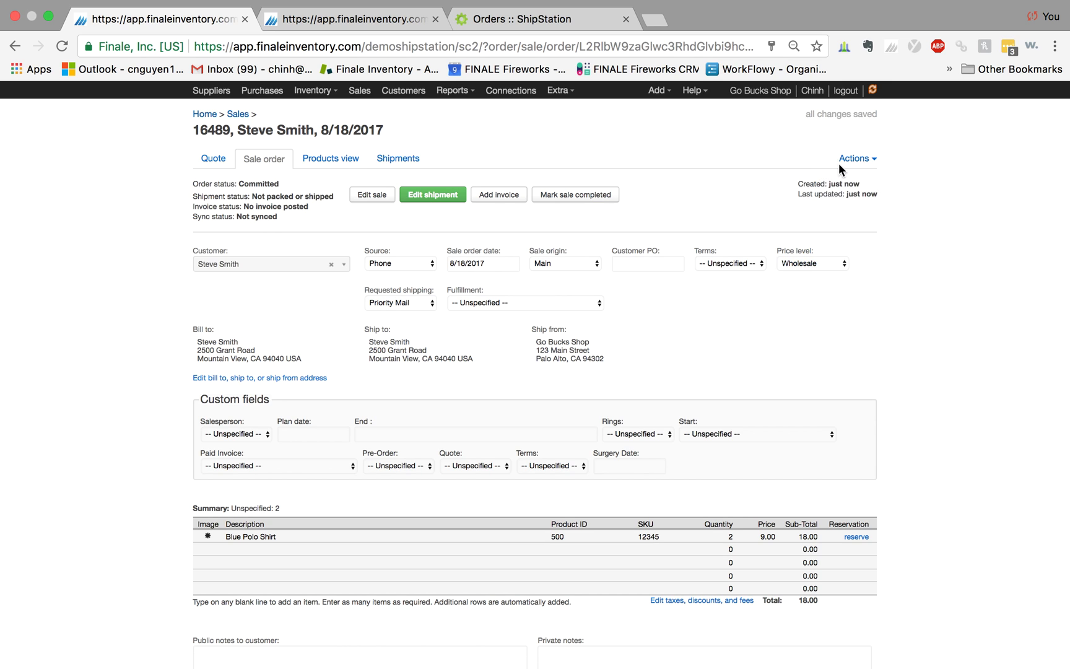
{"action": "left_click", "coordinate": [838, 171]}
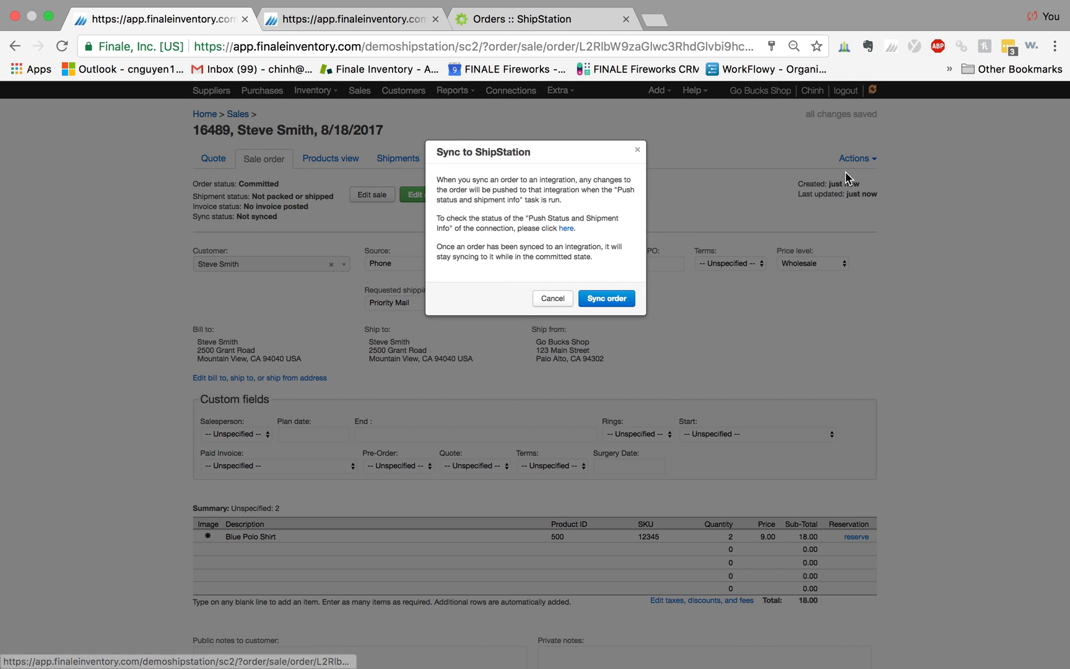
{"action": "left_click", "coordinate": [615, 301]}
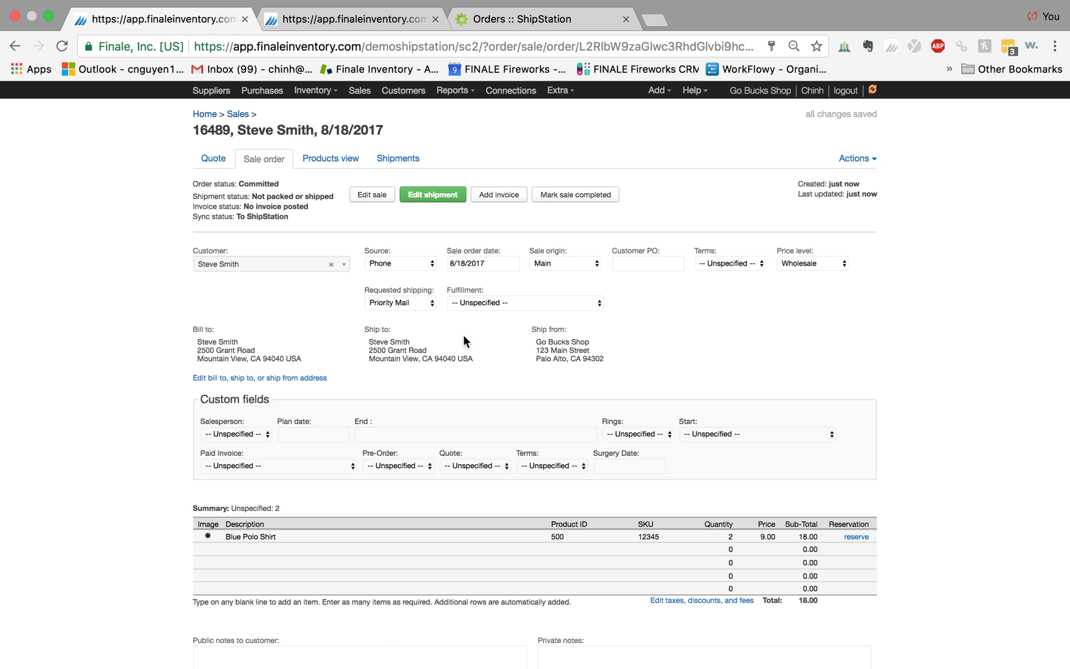
{"action": "left_click", "coordinate": [322, 21]}
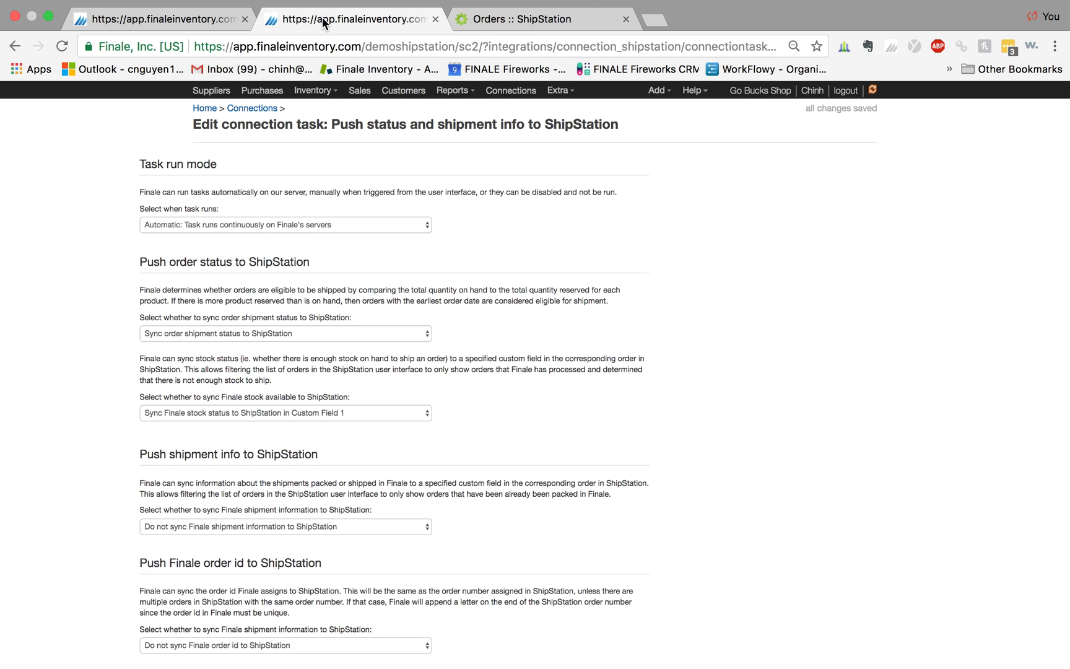
{"action": "left_click", "coordinate": [259, 114]}
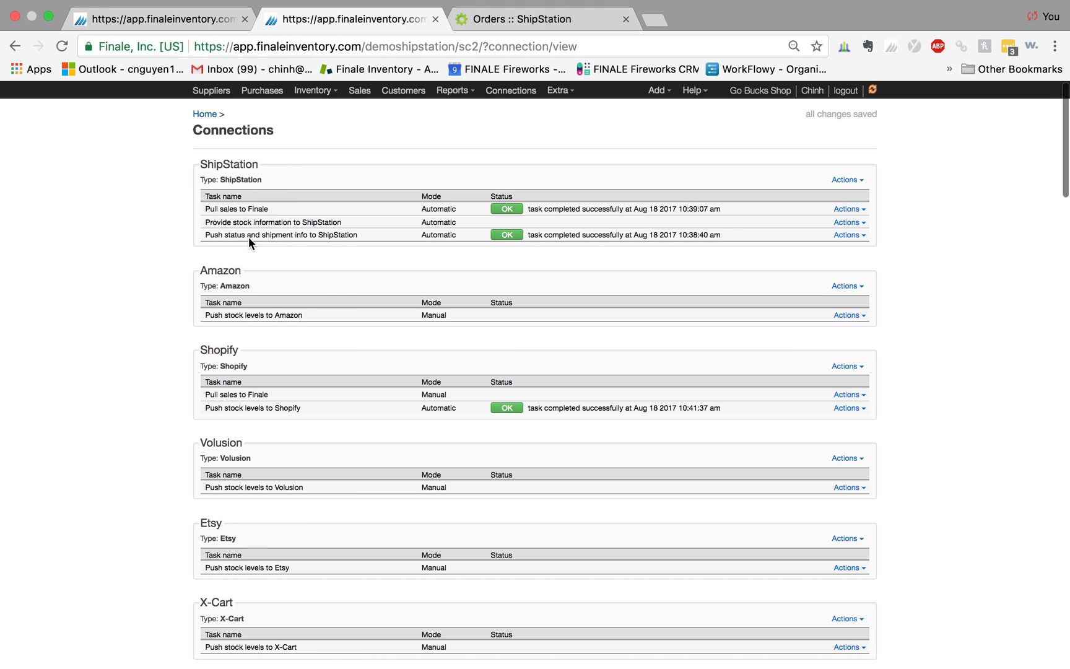
{"action": "left_click", "coordinate": [849, 234]}
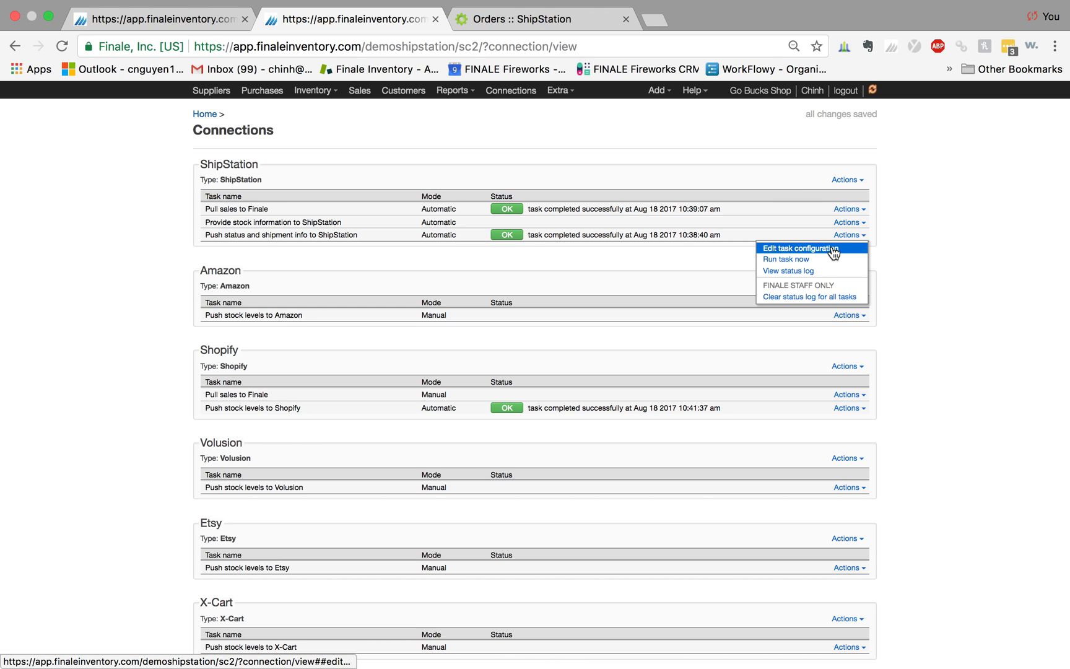
{"action": "left_click", "coordinate": [833, 250]}
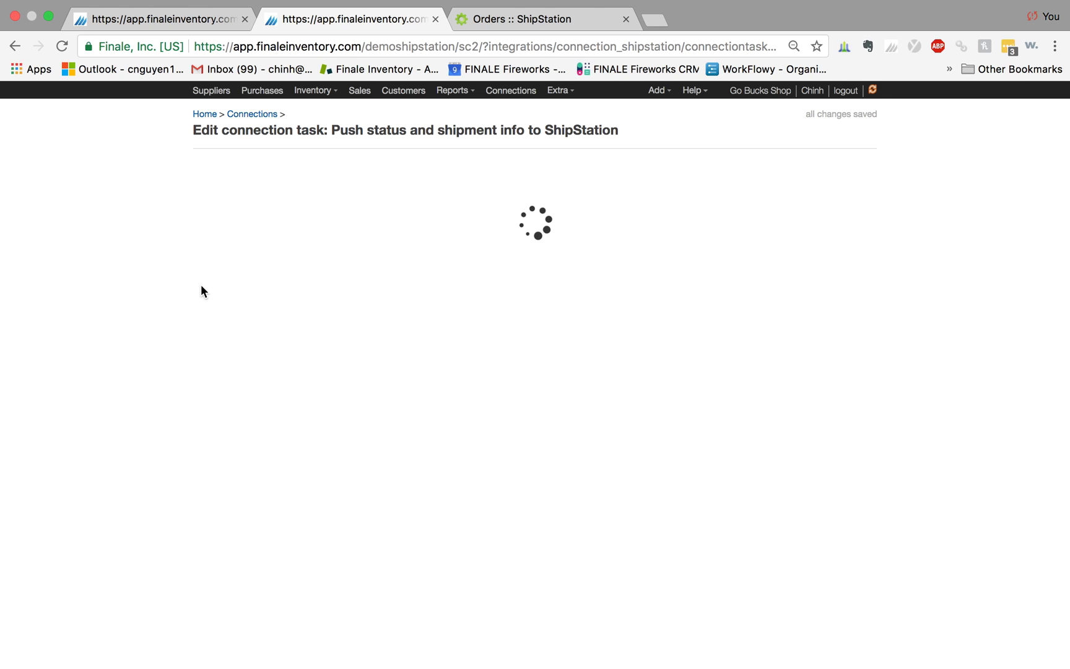
{"action": "scroll", "coordinate": [157, 291], "scroll_direction": "down", "scroll_amount": 4}
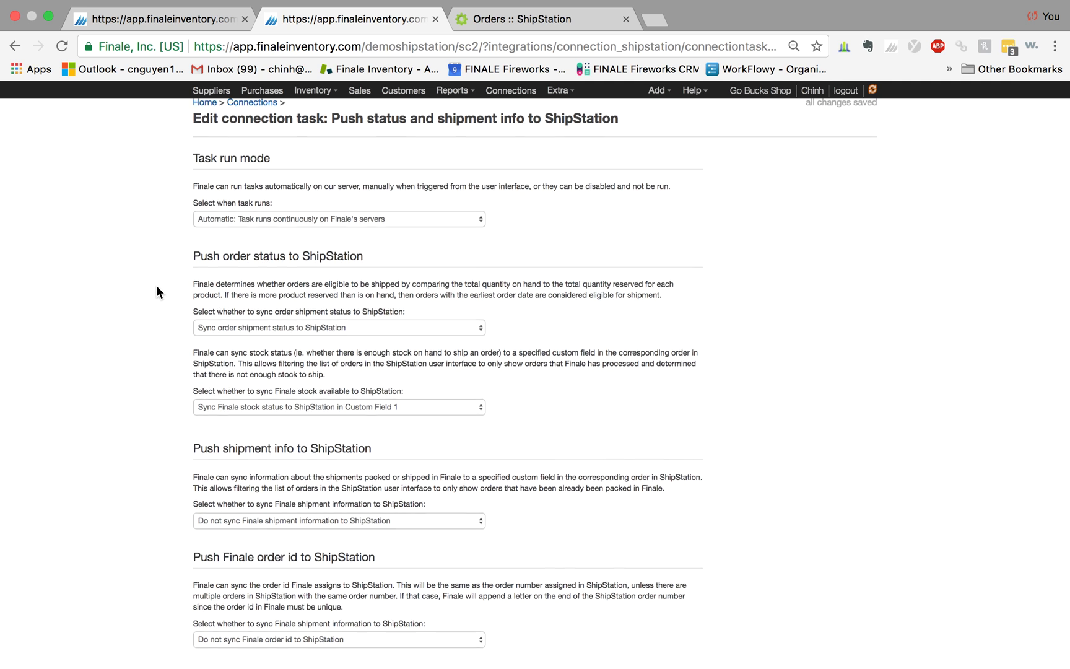
{"action": "scroll", "coordinate": [156, 285], "scroll_direction": "down", "scroll_amount": 6}
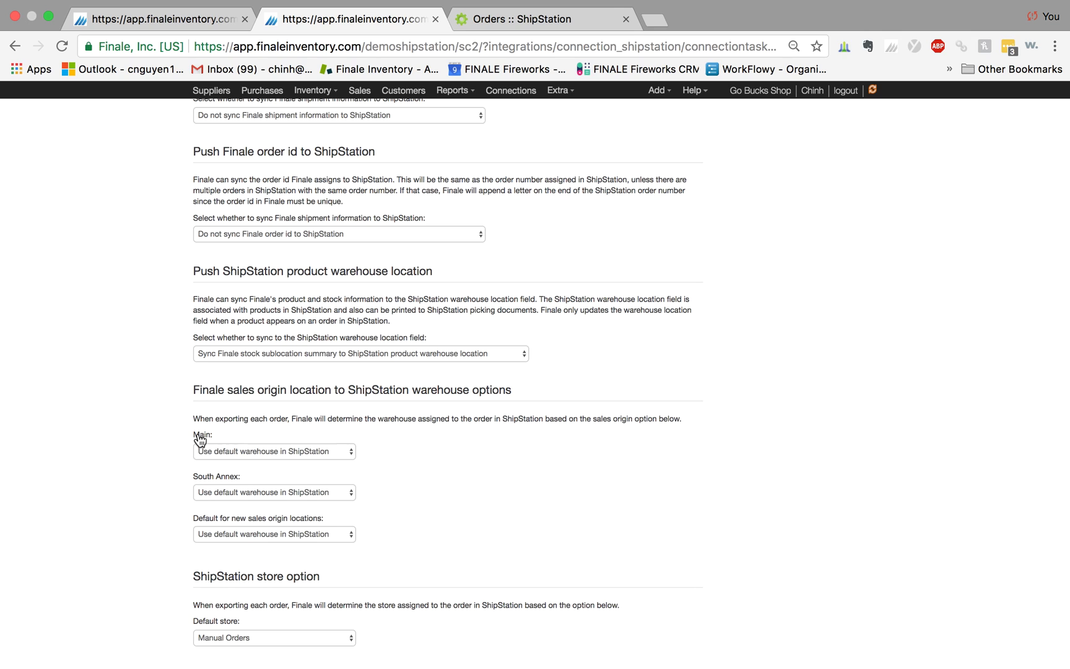
{"action": "left_click", "coordinate": [320, 454]}
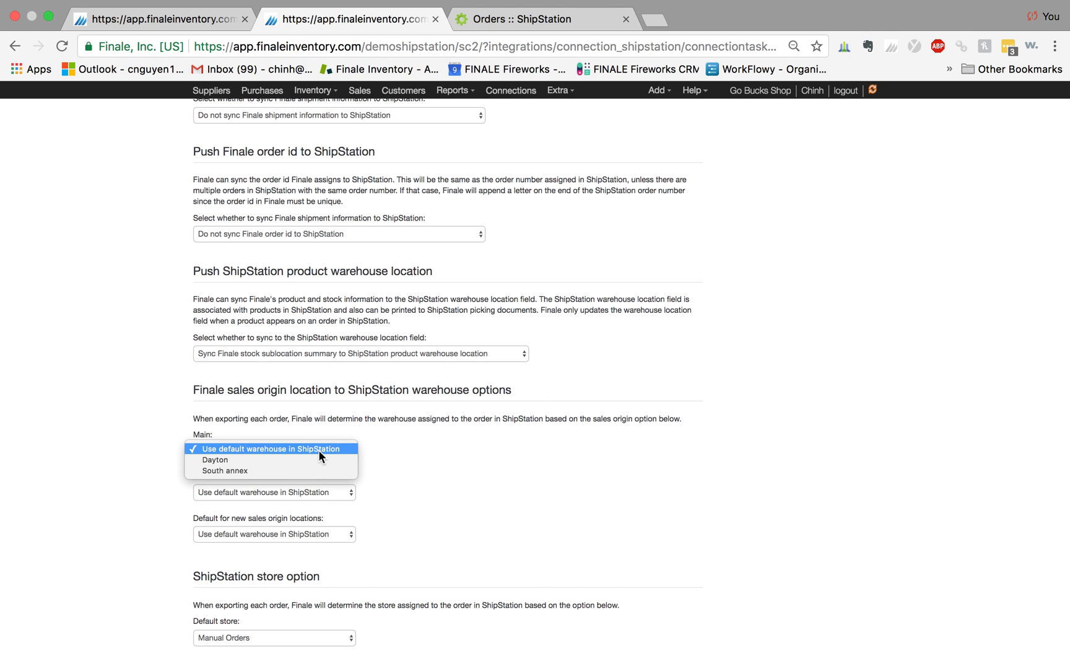
{"action": "left_click", "coordinate": [408, 452]}
{"action": "left_click", "coordinate": [324, 455]}
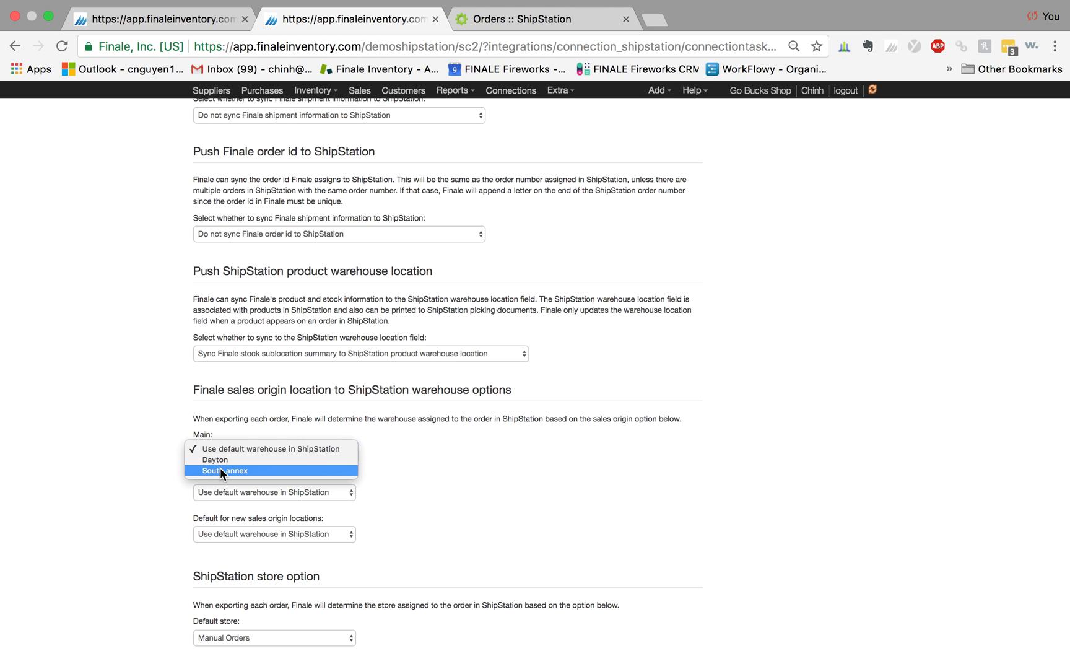
{"action": "left_click", "coordinate": [430, 466]}
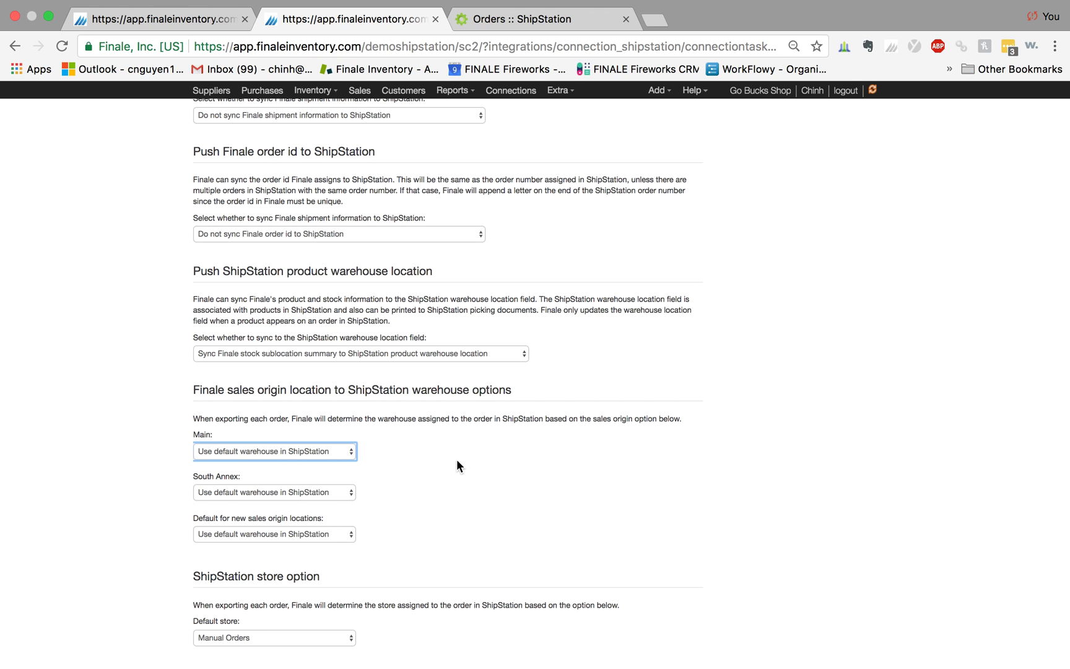
{"action": "scroll", "coordinate": [455, 461], "scroll_direction": "down", "scroll_amount": 3}
{"action": "left_click", "coordinate": [264, 637]}
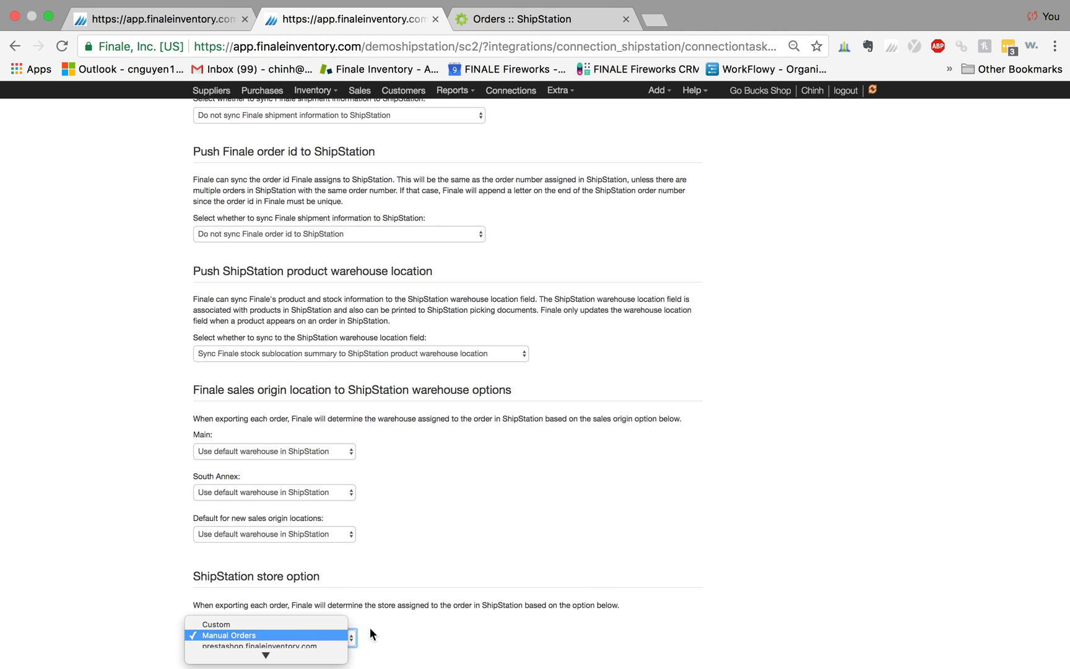
{"action": "scroll", "coordinate": [317, 630], "scroll_direction": "down", "scroll_amount": 1}
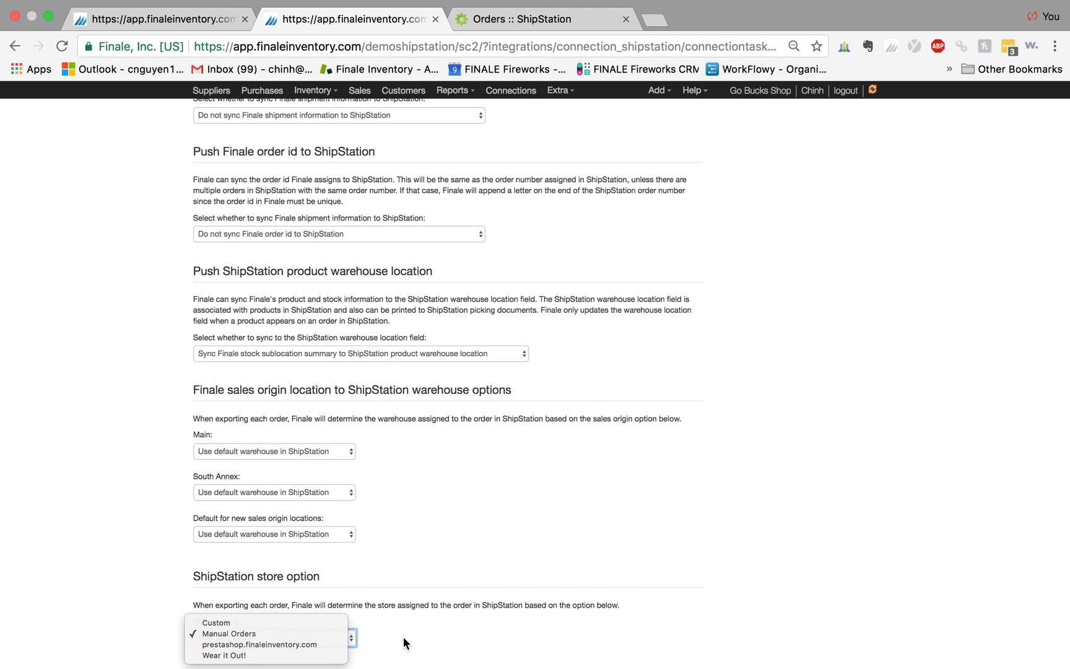
{"action": "scroll", "coordinate": [403, 636], "scroll_direction": "up", "scroll_amount": 1}
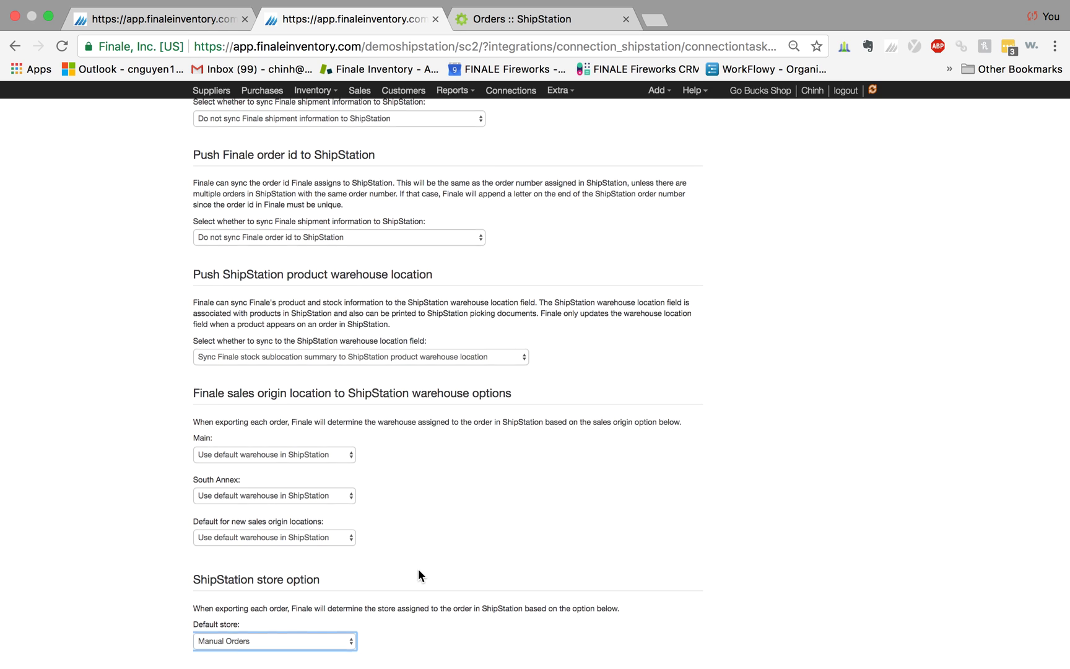
{"action": "scroll", "coordinate": [418, 573], "scroll_direction": "up", "scroll_amount": 5}
{"action": "left_click", "coordinate": [177, 21]}
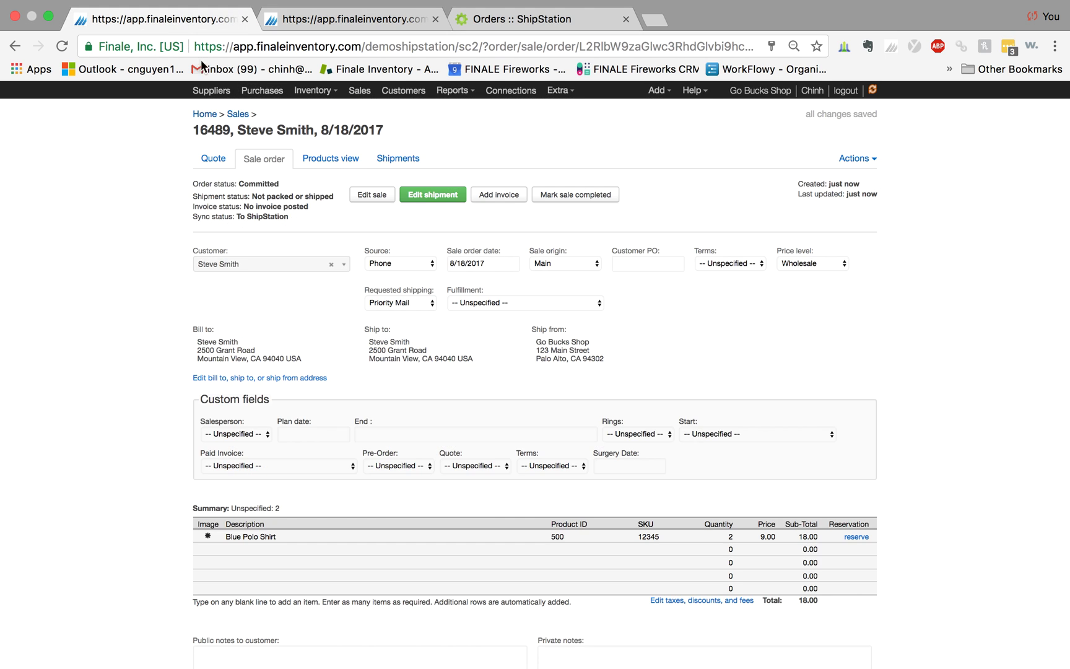
Step: Run the Push status and shipment info task now from Connections
{"action": "left_click", "coordinate": [511, 93]}
{"action": "left_click", "coordinate": [846, 235]}
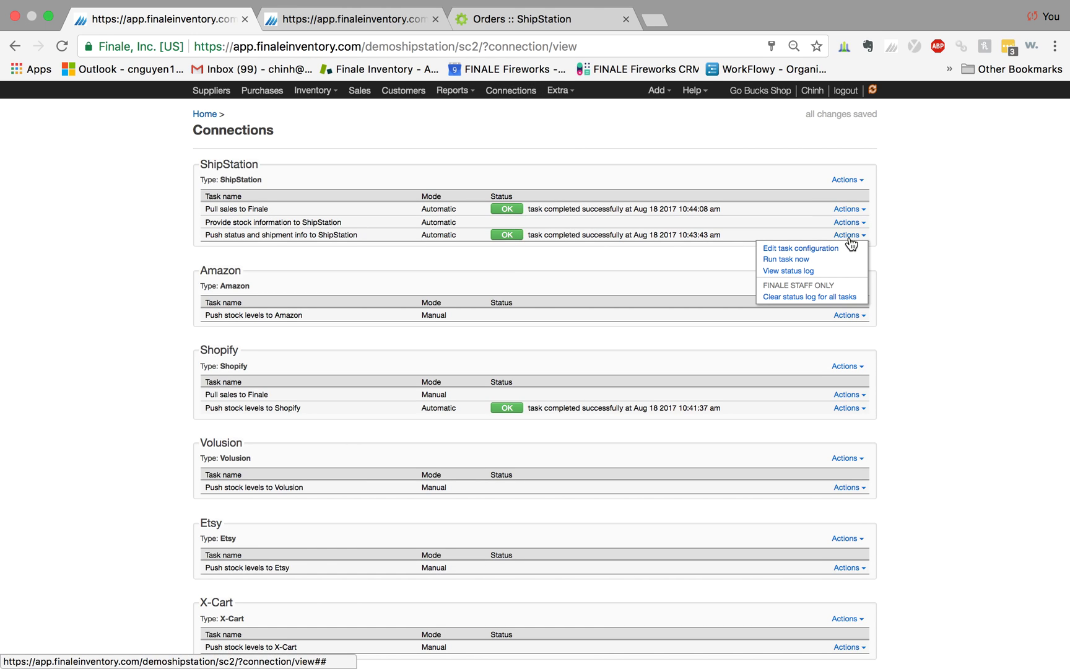
{"action": "left_click", "coordinate": [846, 239]}
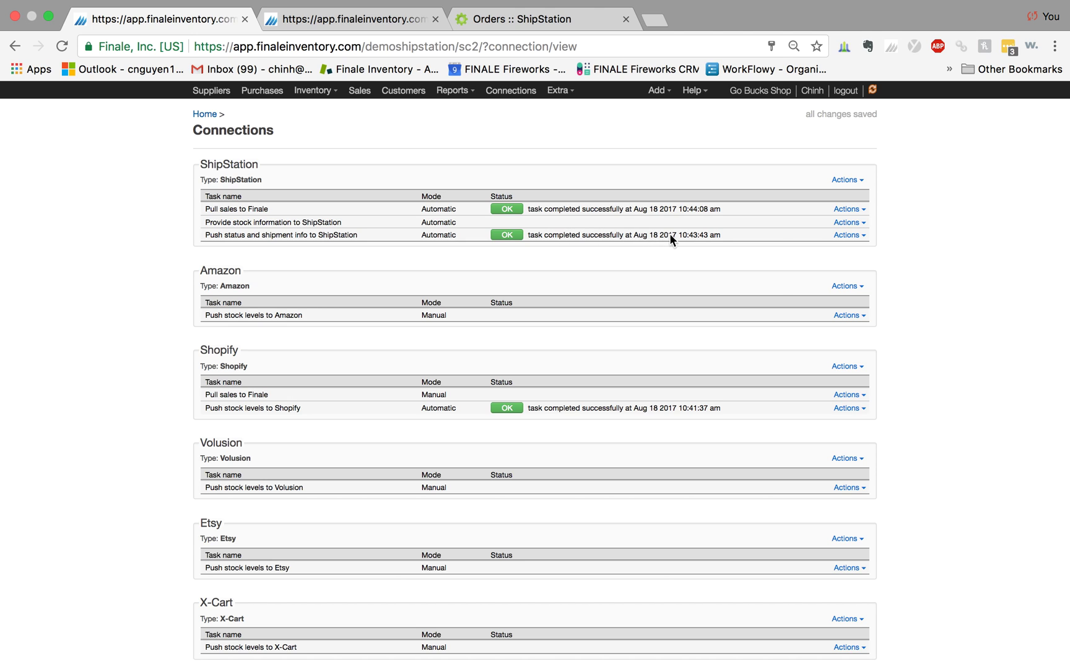
{"action": "left_click", "coordinate": [846, 235]}
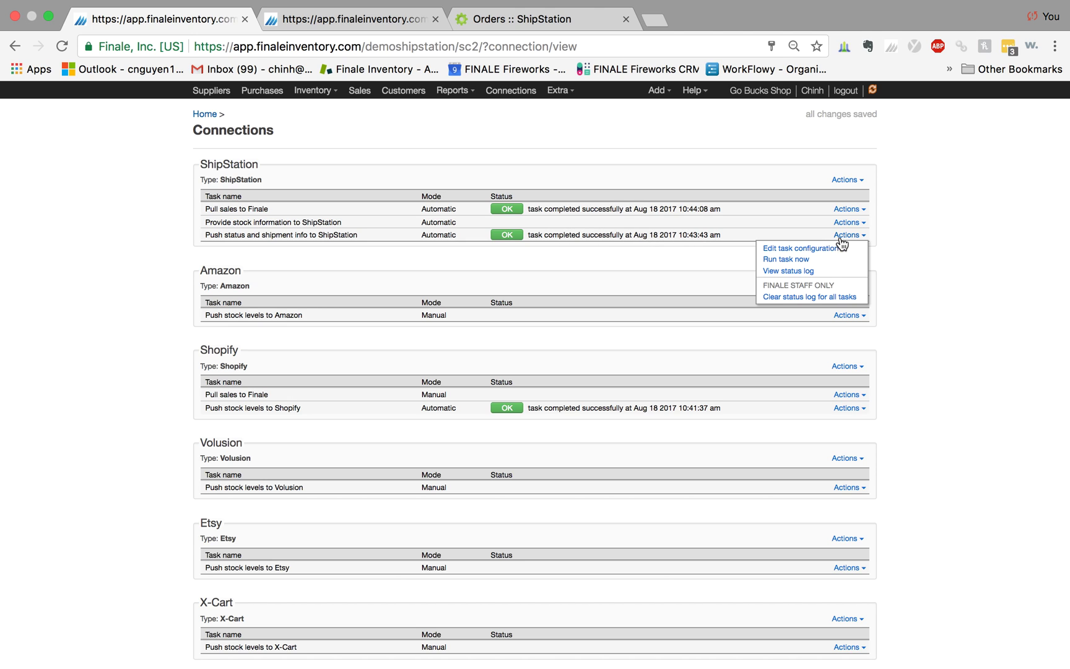
{"action": "left_click", "coordinate": [791, 260]}
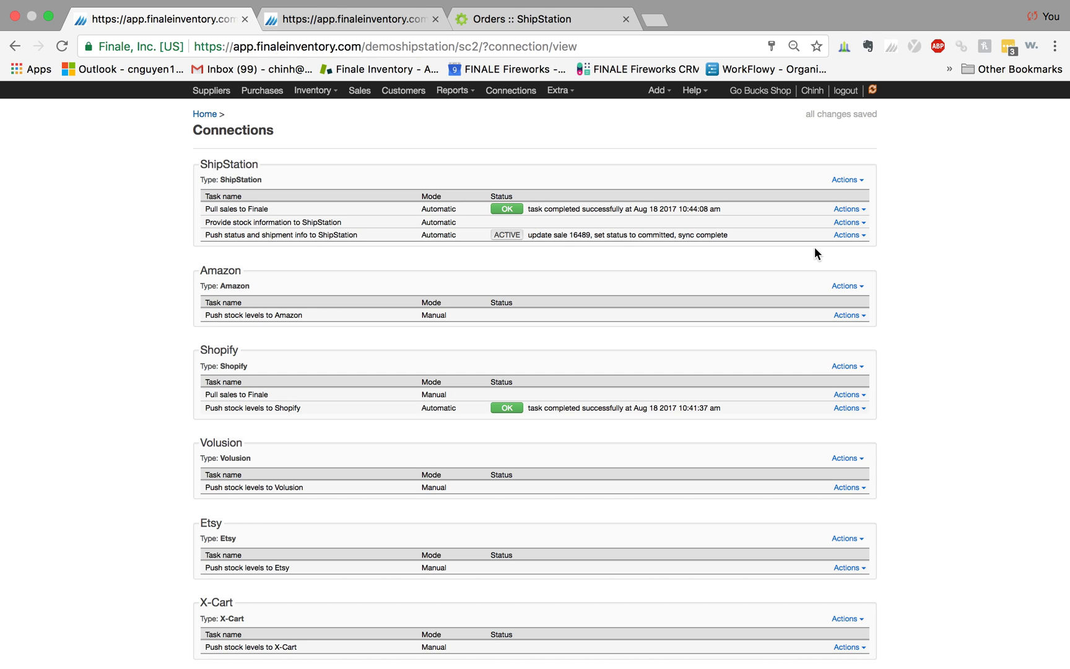
Step: Check that task's status log, then view ShipStation's Awaiting Shipment orders
{"action": "left_click", "coordinate": [849, 235]}
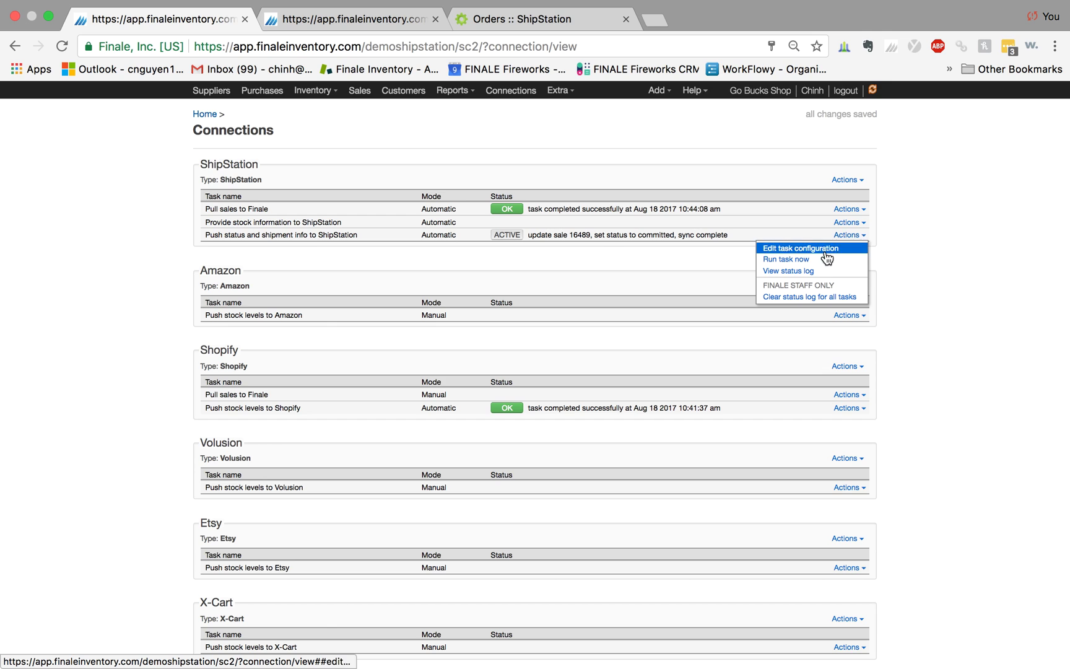
{"action": "left_click", "coordinate": [802, 271]}
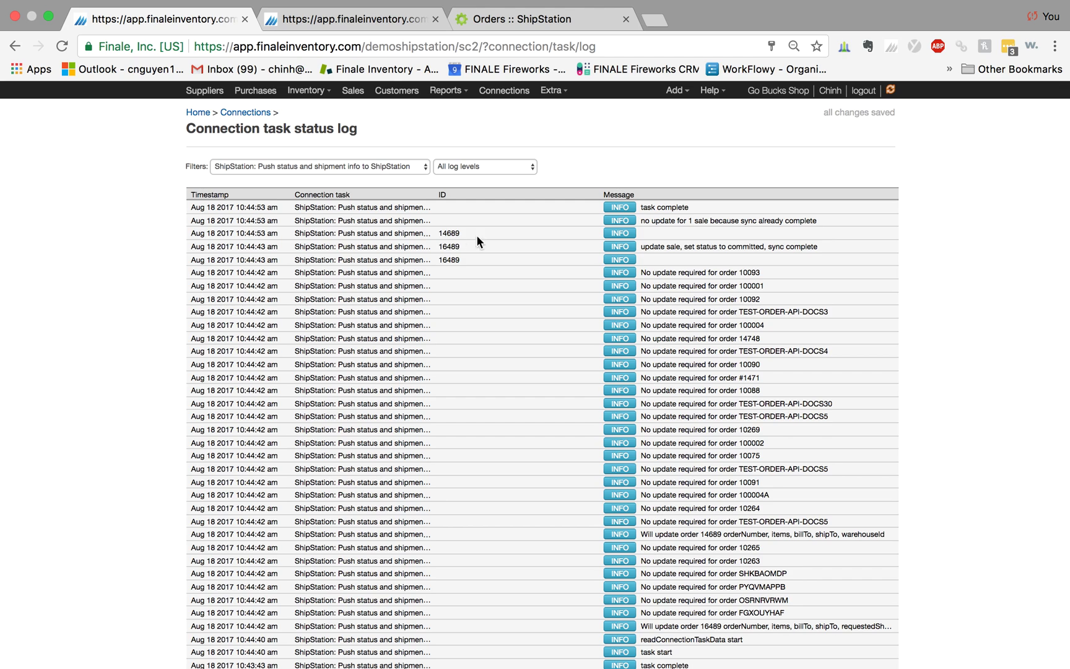
{"action": "left_click", "coordinate": [519, 23]}
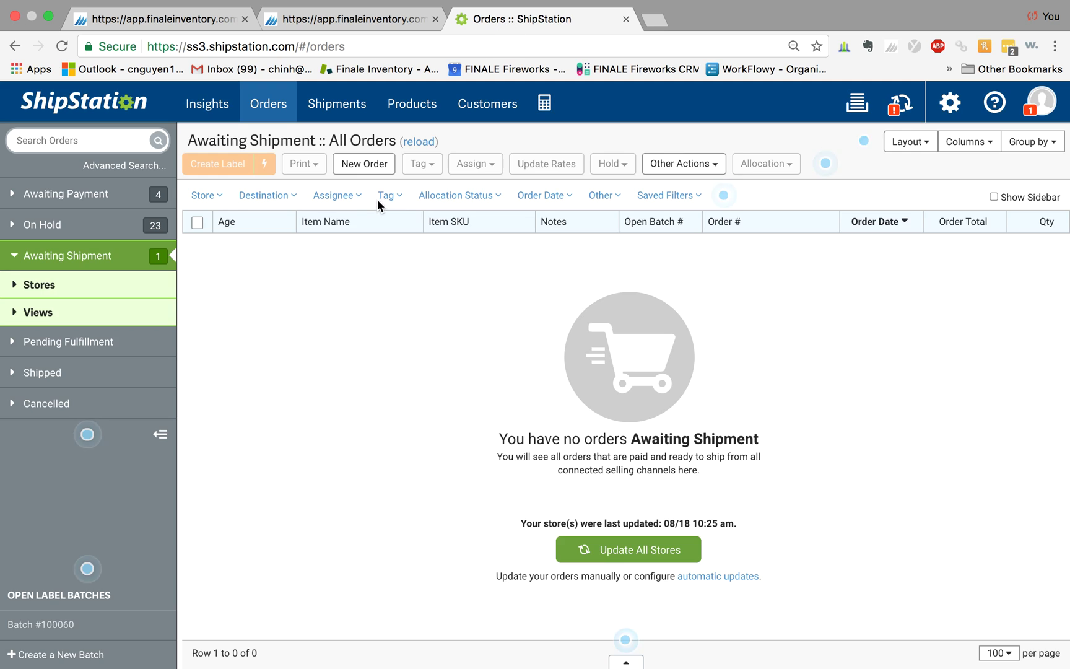
{"action": "left_click", "coordinate": [65, 264]}
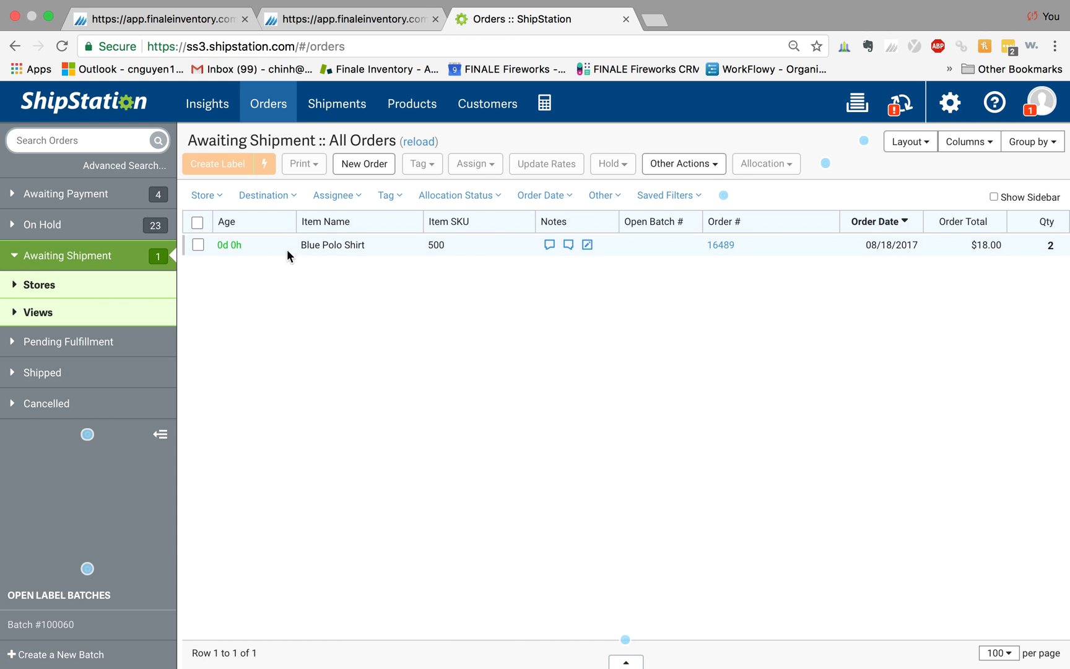
{"action": "left_click", "coordinate": [718, 251]}
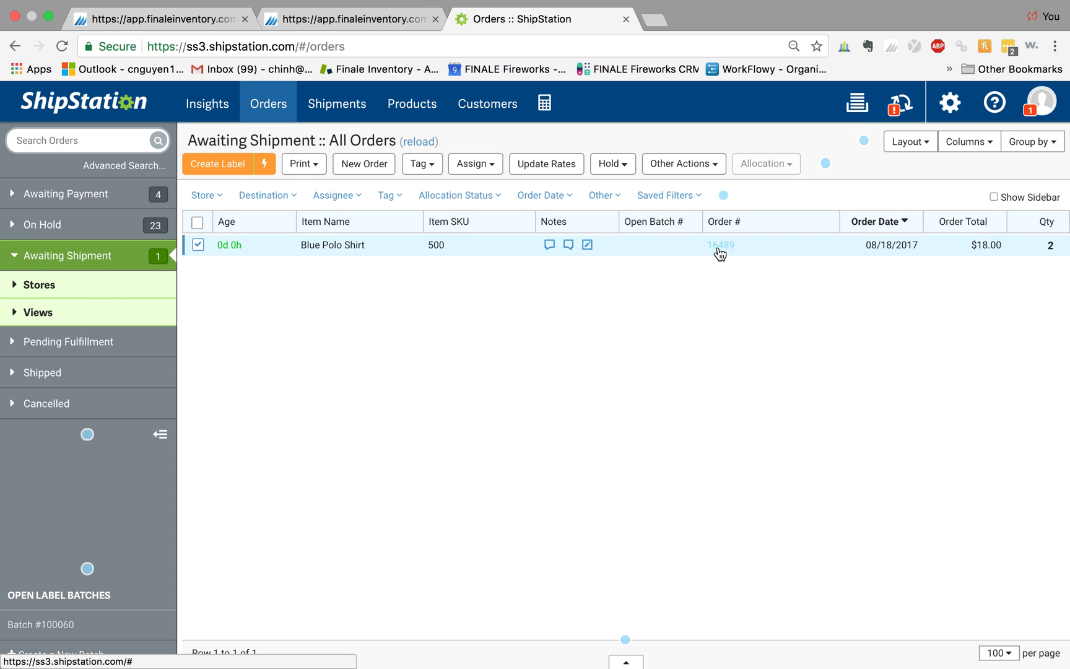
{"action": "left_click", "coordinate": [711, 247]}
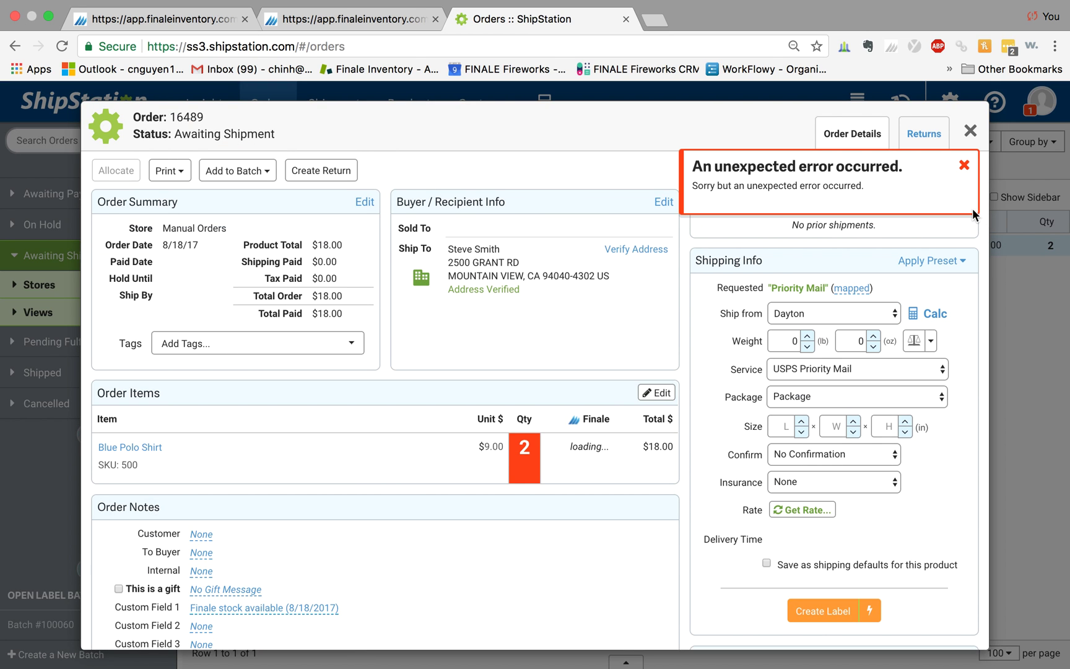
{"action": "left_click", "coordinate": [964, 168]}
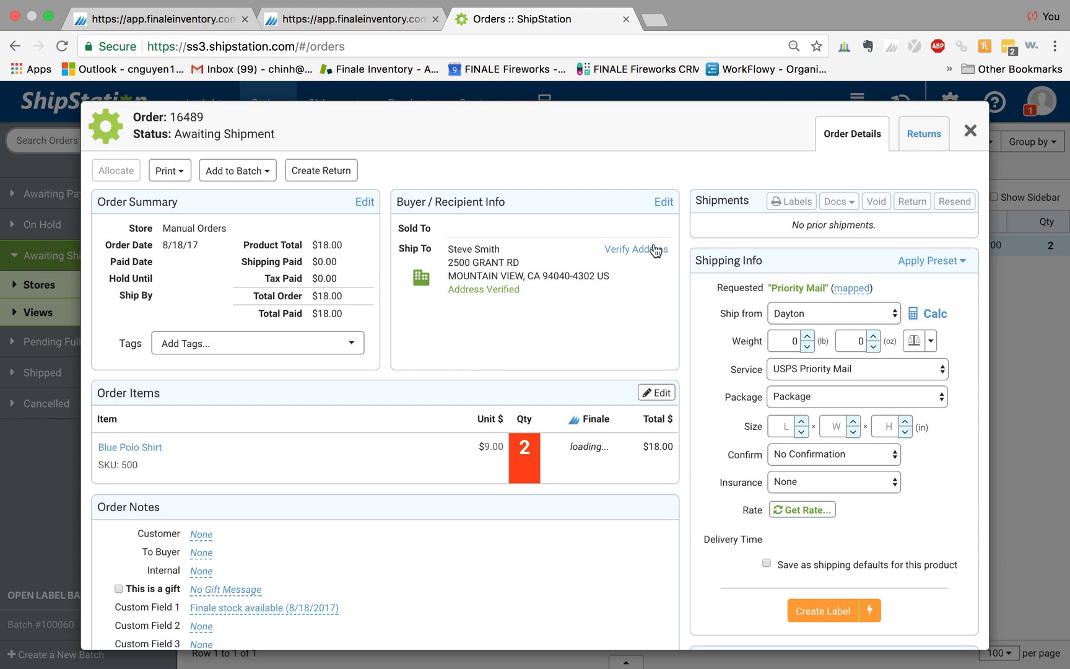
{"action": "key", "text": "Escape"}
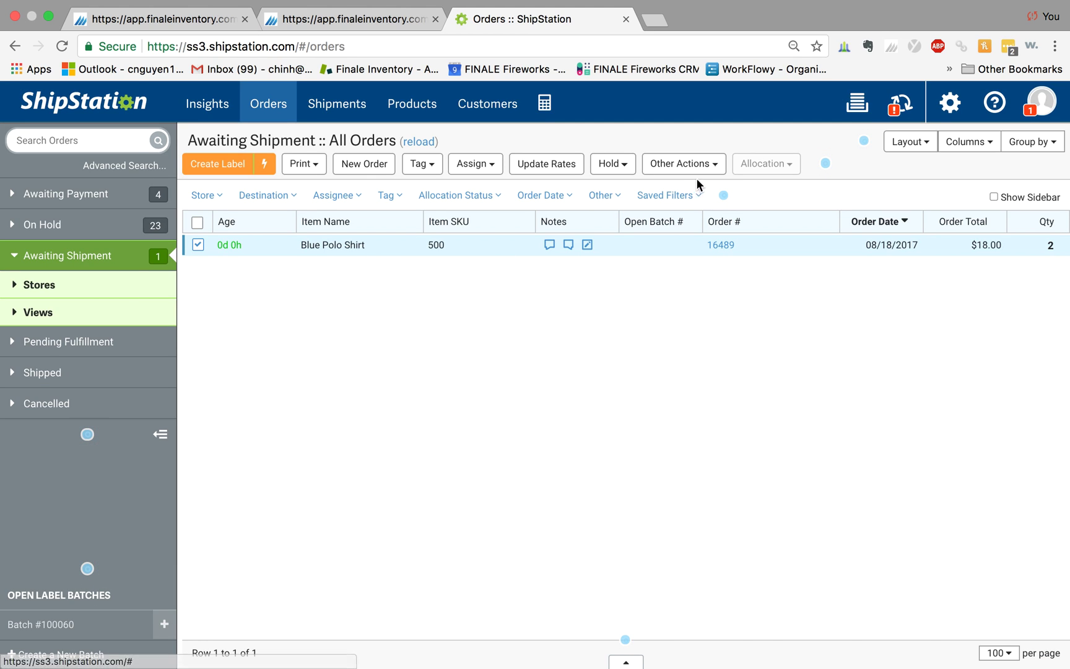
Step: Mark the order as shipped via FedEx with tracking number 1234
{"action": "left_click", "coordinate": [716, 163]}
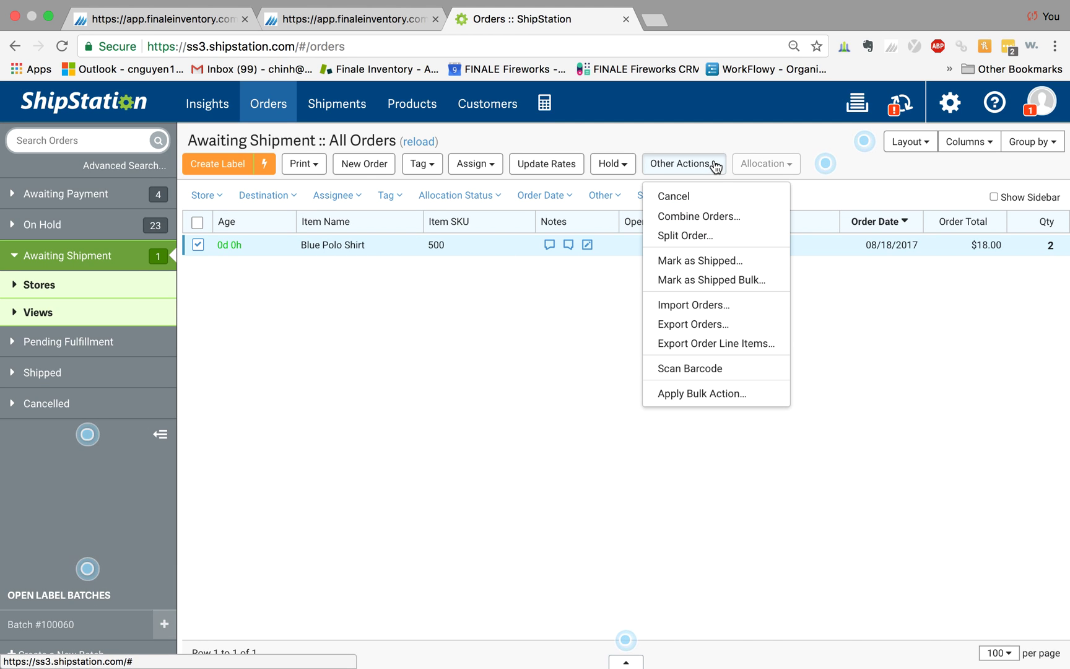
{"action": "left_click", "coordinate": [700, 260]}
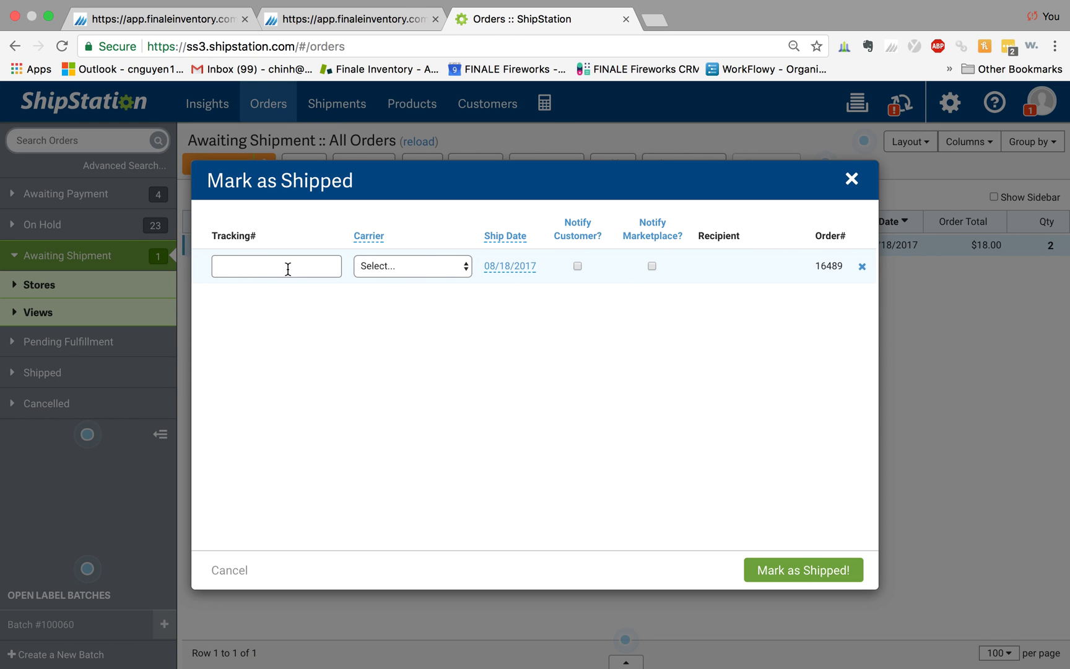
{"action": "left_click", "coordinate": [254, 268]}
{"action": "type", "text": "1234"}
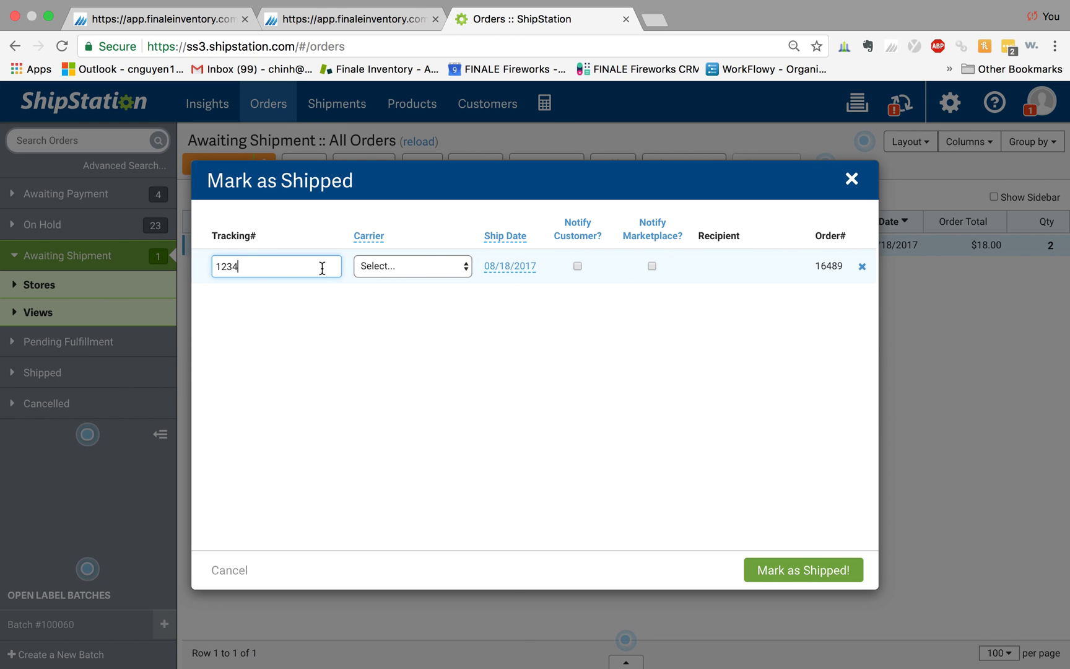
{"action": "left_click", "coordinate": [391, 265]}
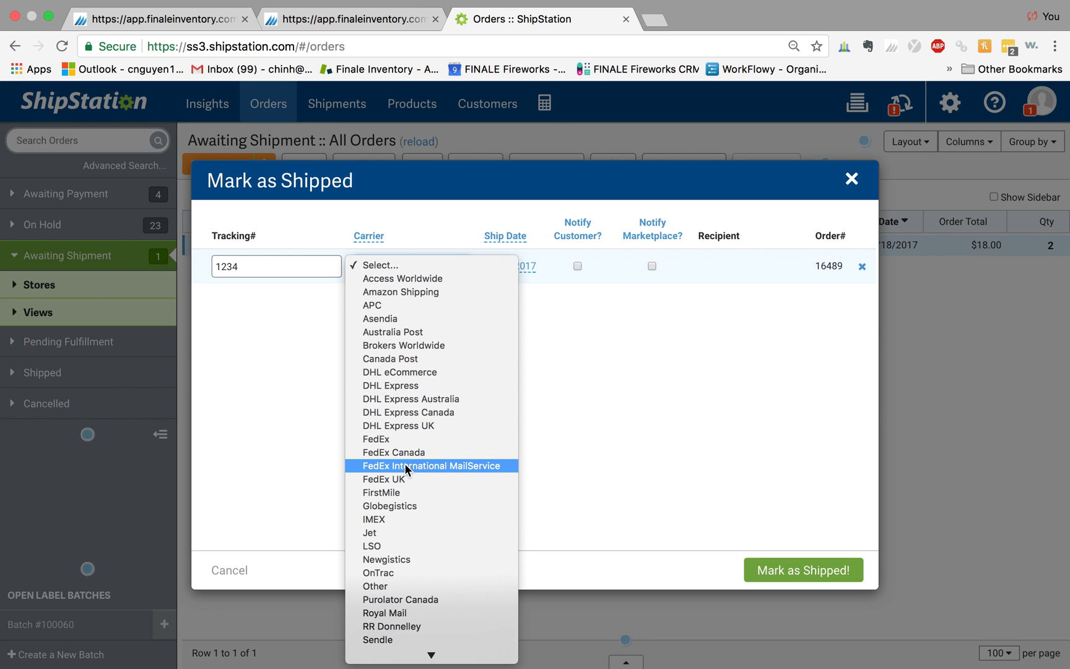
{"action": "left_click", "coordinate": [406, 439]}
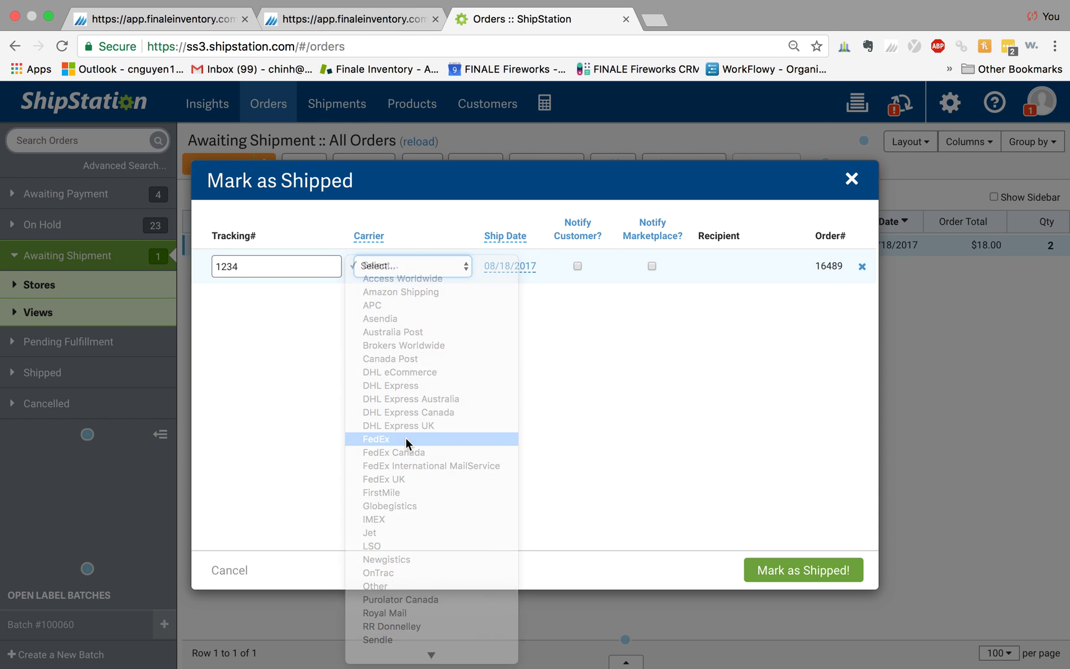
{"action": "left_click", "coordinate": [794, 575]}
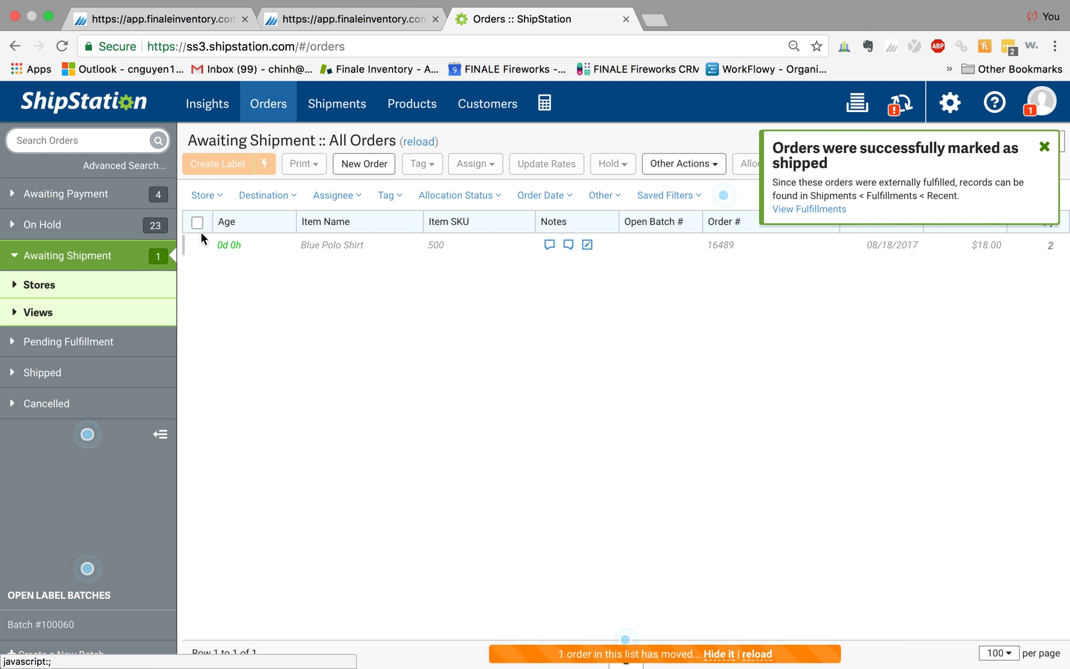
Step: Back in Finale, run the Pull sales to Finale task now, then open the sales list
{"action": "left_click", "coordinate": [321, 17]}
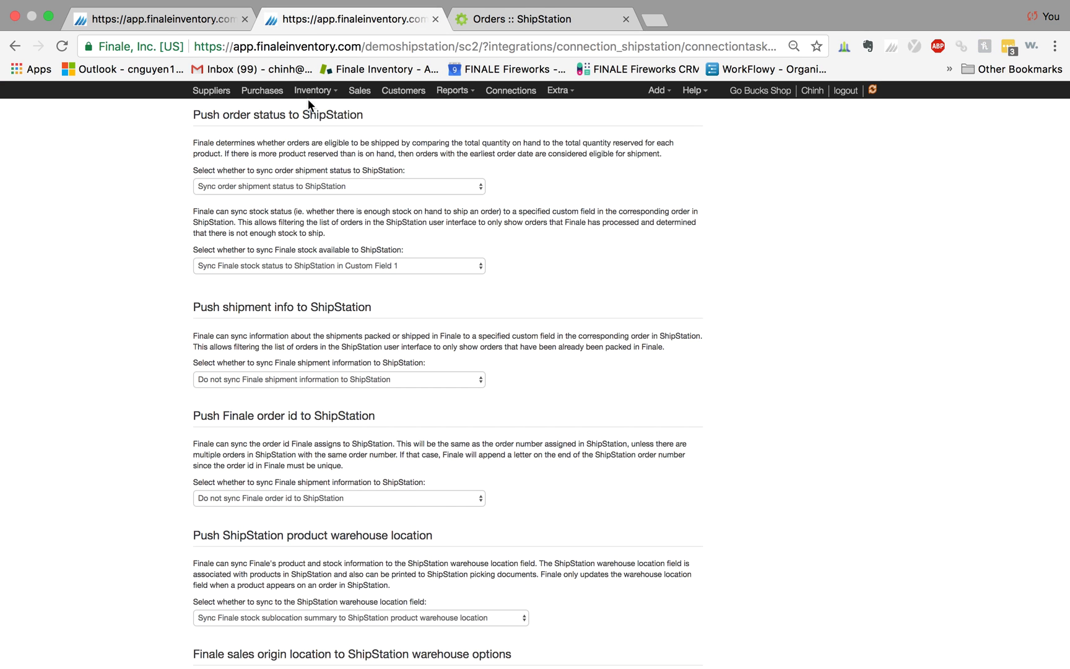
{"action": "scroll", "coordinate": [300, 172], "scroll_direction": "up", "scroll_amount": 2}
{"action": "left_click", "coordinate": [179, 22]}
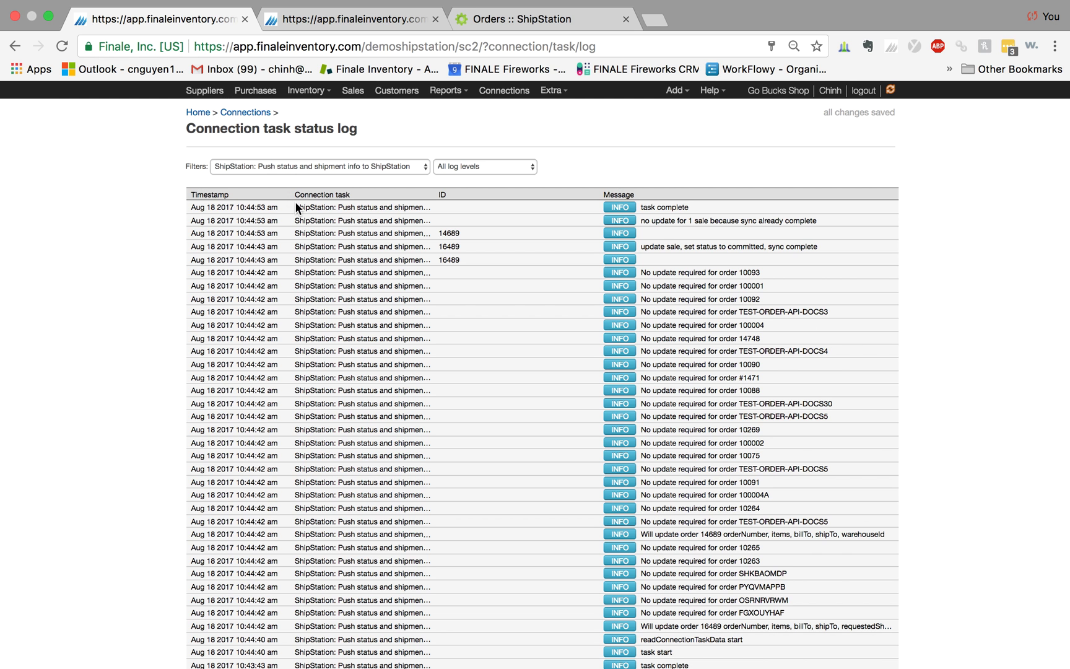
{"action": "left_click", "coordinate": [246, 113]}
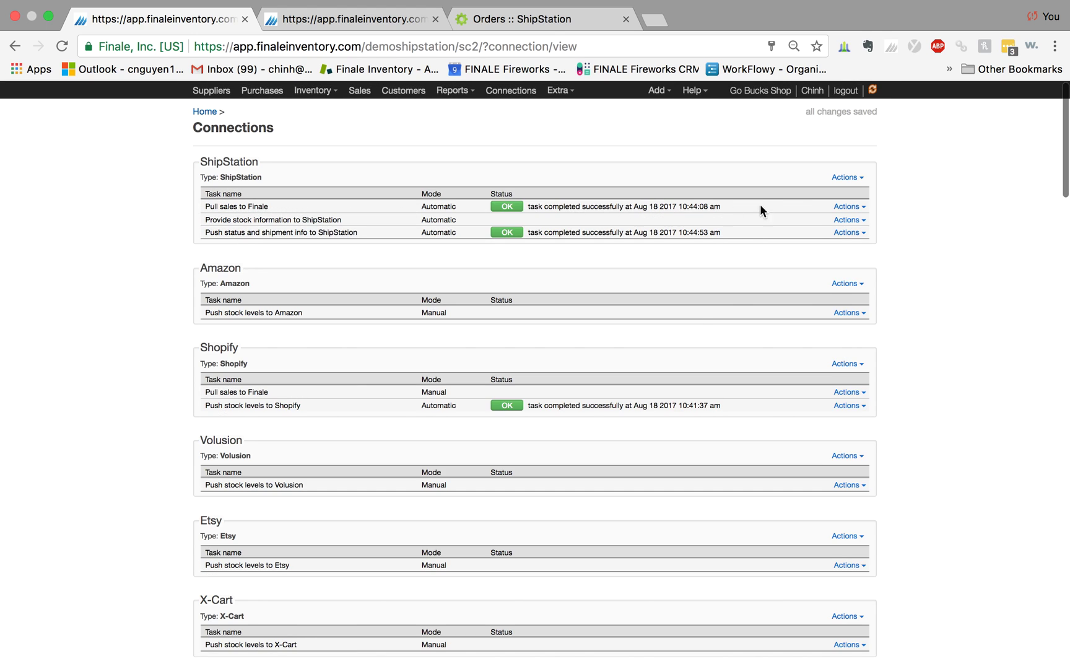
{"action": "left_click", "coordinate": [848, 206]}
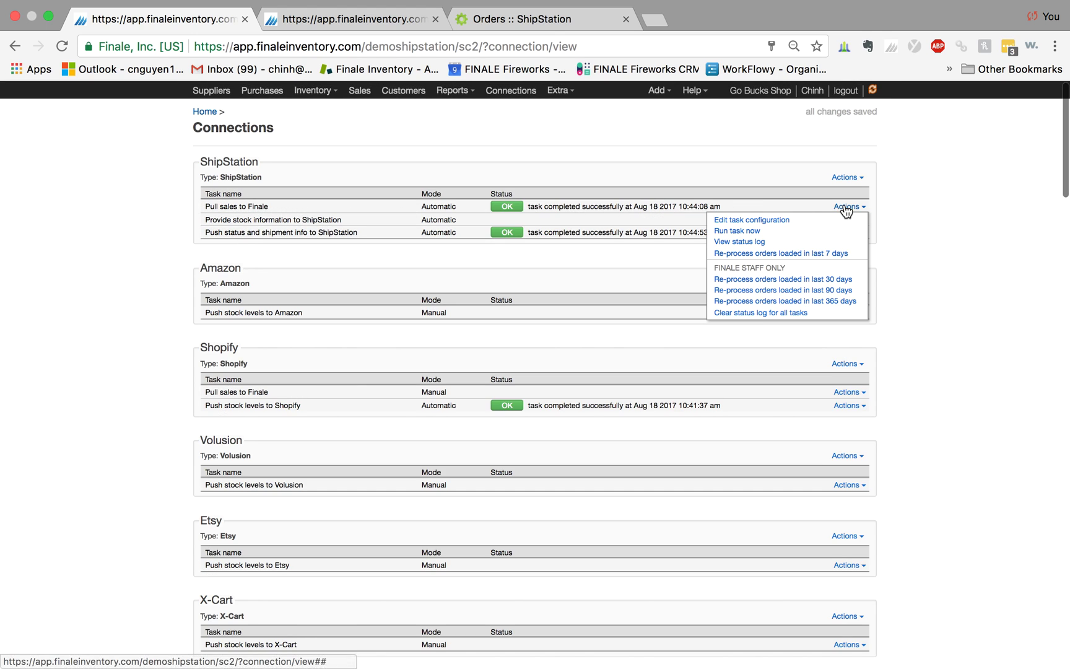
{"action": "left_click", "coordinate": [759, 231]}
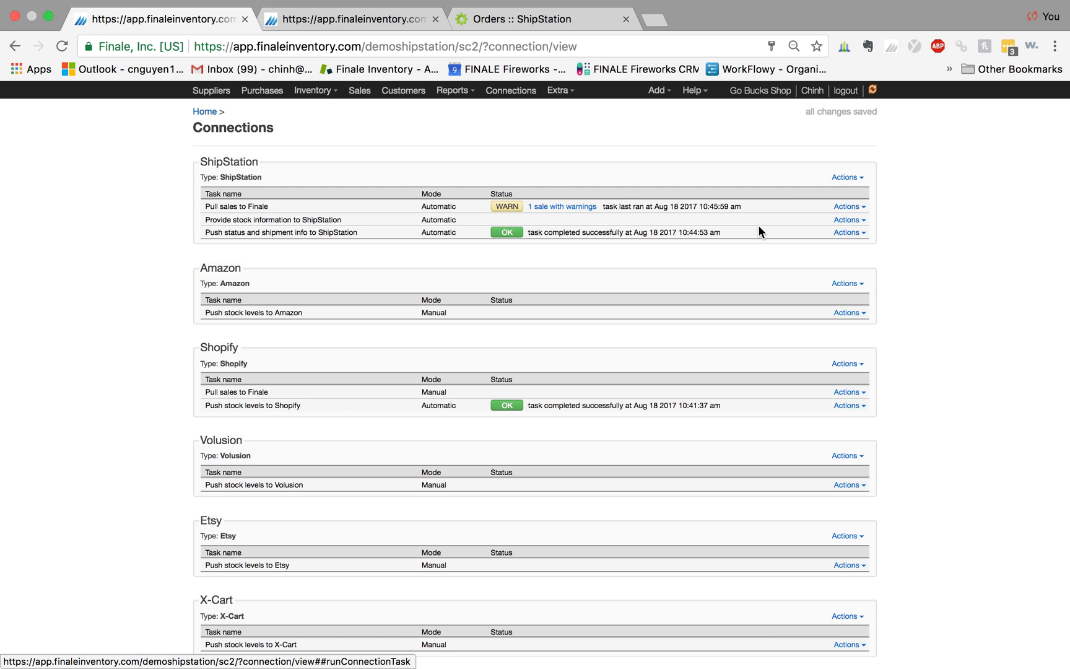
{"action": "left_click", "coordinate": [205, 112]}
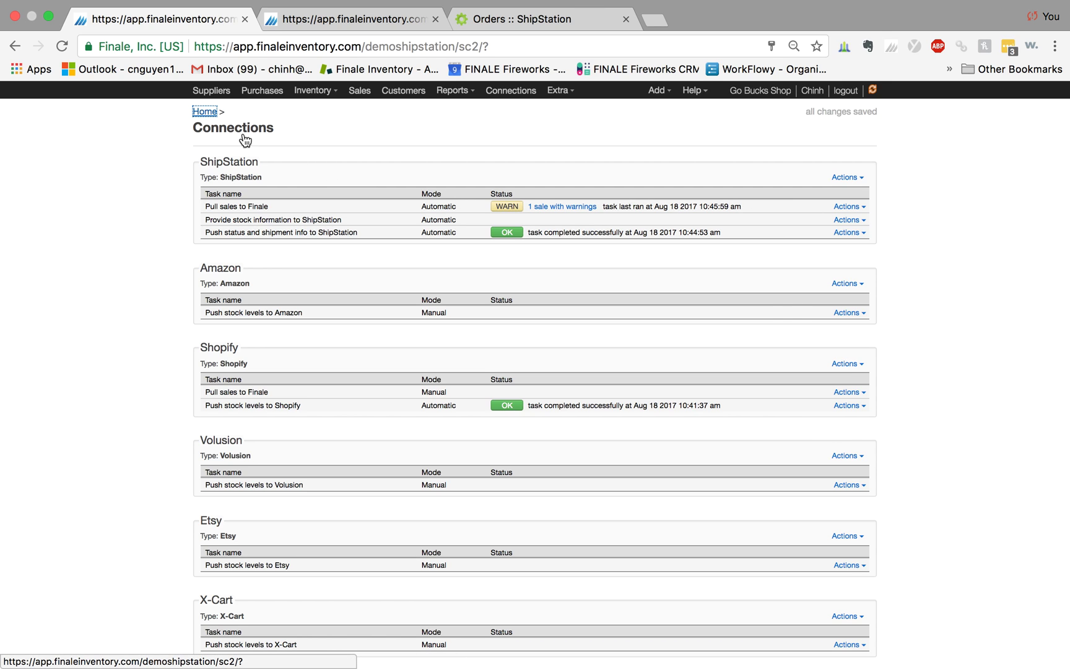
{"action": "left_click", "coordinate": [619, 287]}
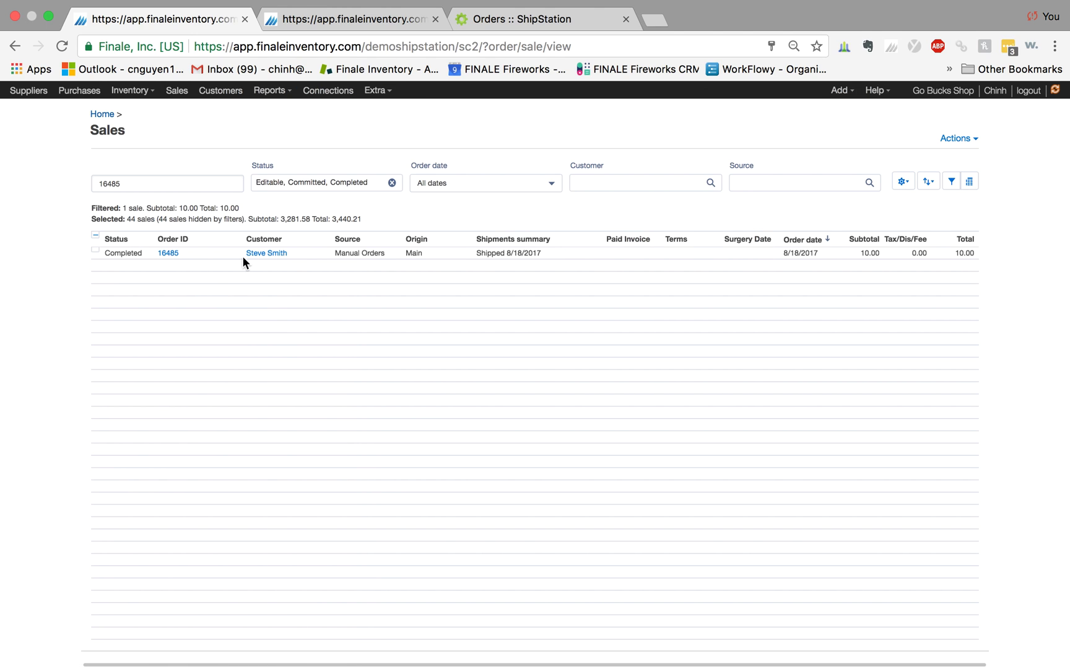
Step: Verify the sale shows Shipped 8/18/2017 and its shipment was created and shipped by ShipStation
{"action": "left_click_drag", "start_coordinate": [478, 254], "coordinate": [546, 255]}
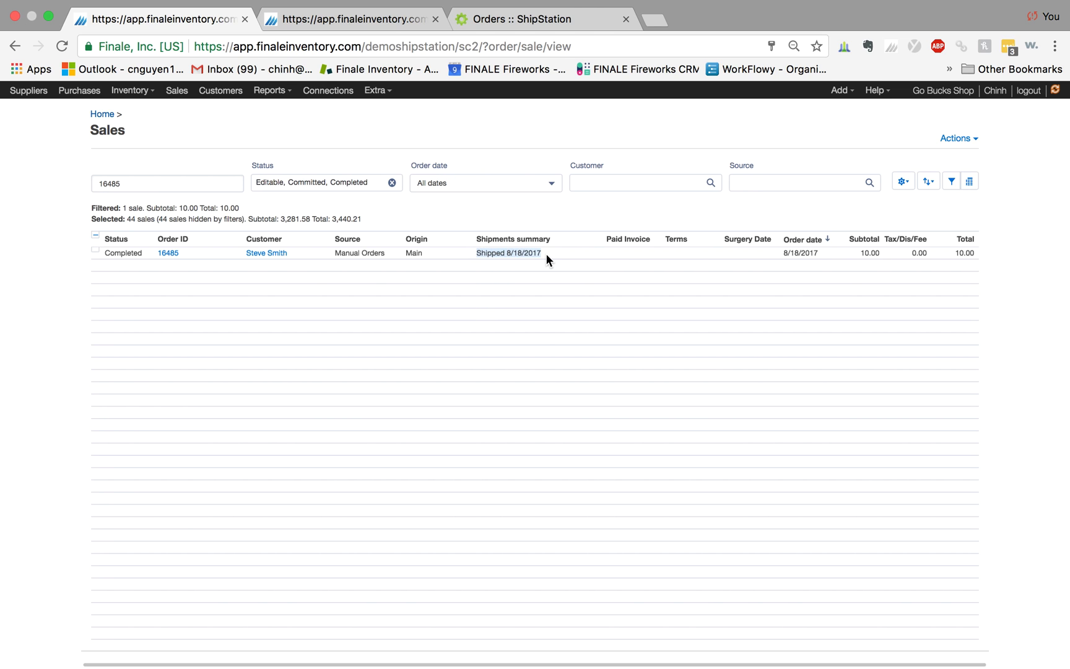
{"action": "left_click", "coordinate": [168, 253]}
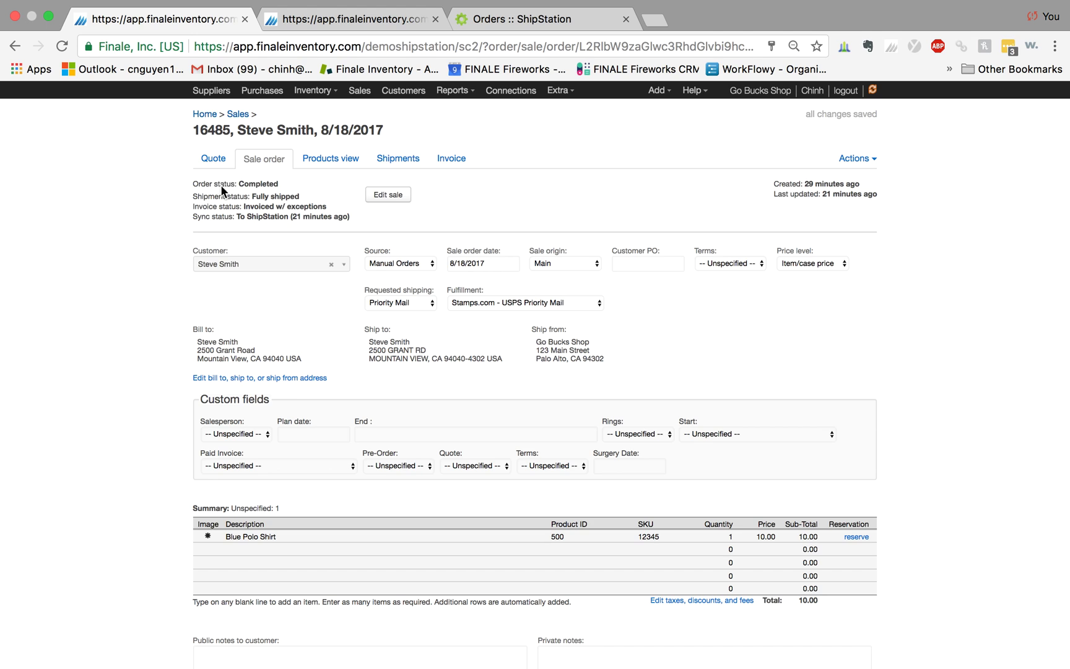
{"action": "left_click", "coordinate": [393, 163]}
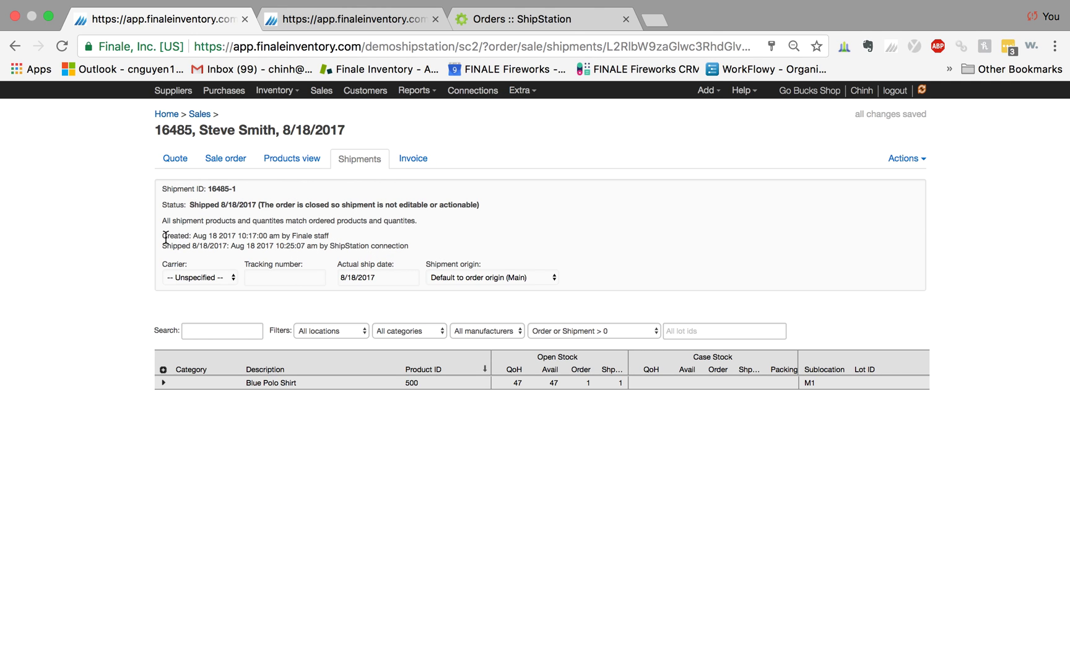
{"action": "left_click_drag", "start_coordinate": [167, 237], "coordinate": [334, 237]}
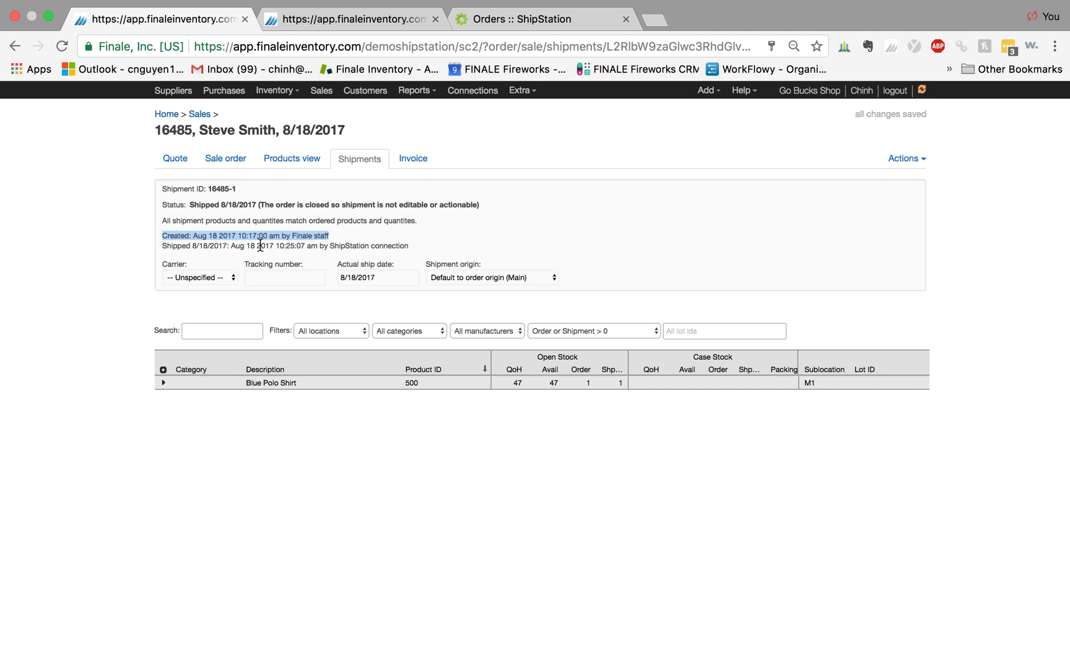
{"action": "left_click_drag", "start_coordinate": [162, 246], "coordinate": [408, 245]}
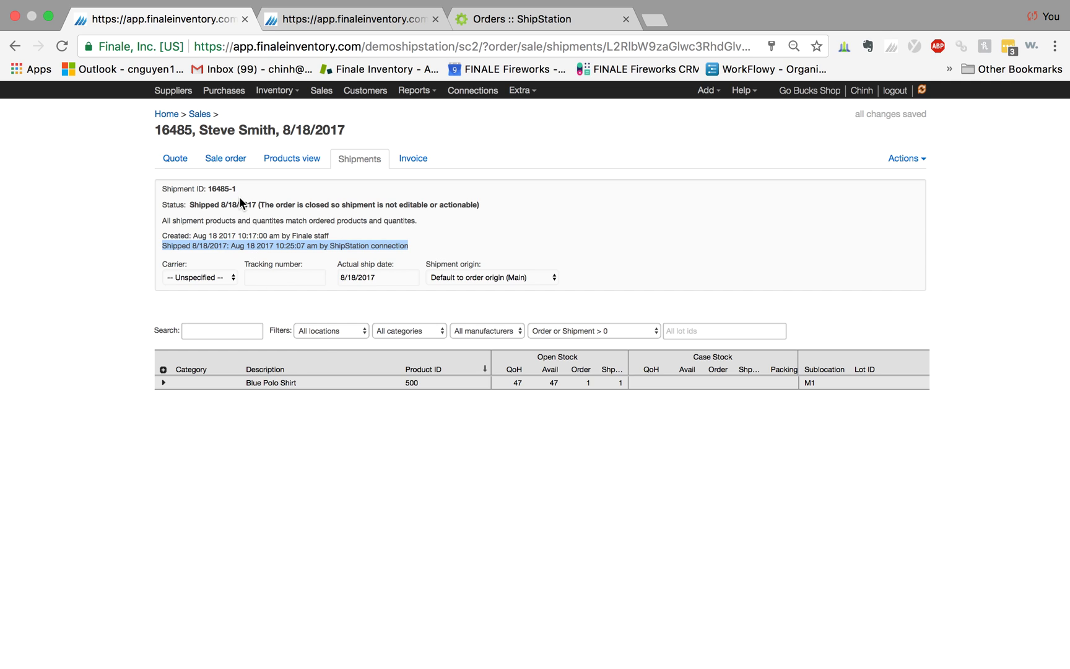
{"action": "left_click", "coordinate": [167, 115]}
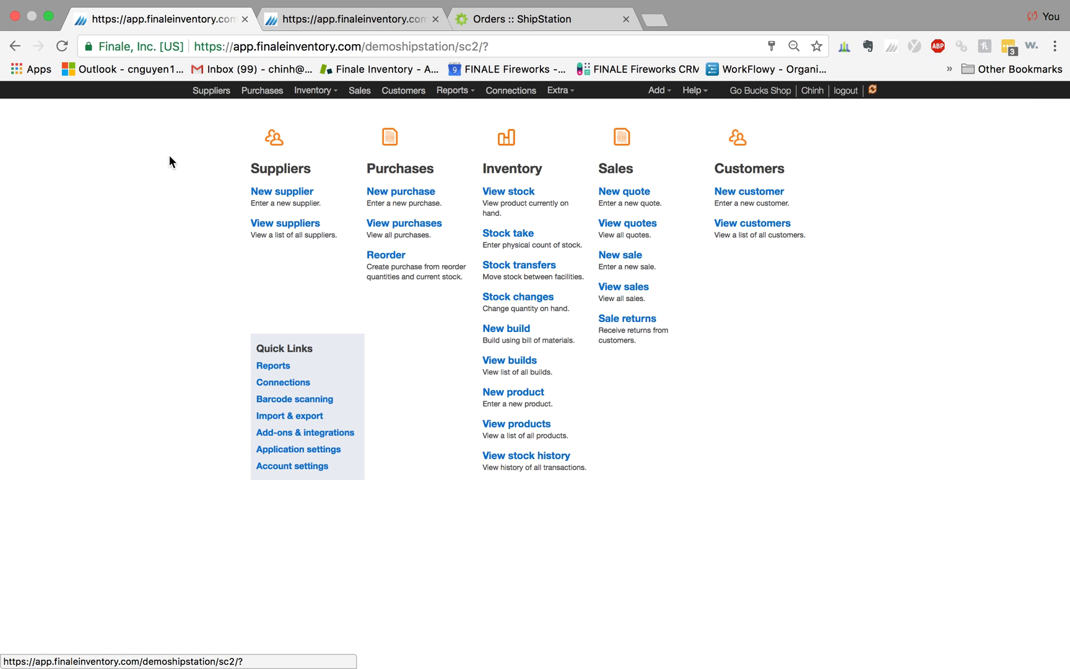